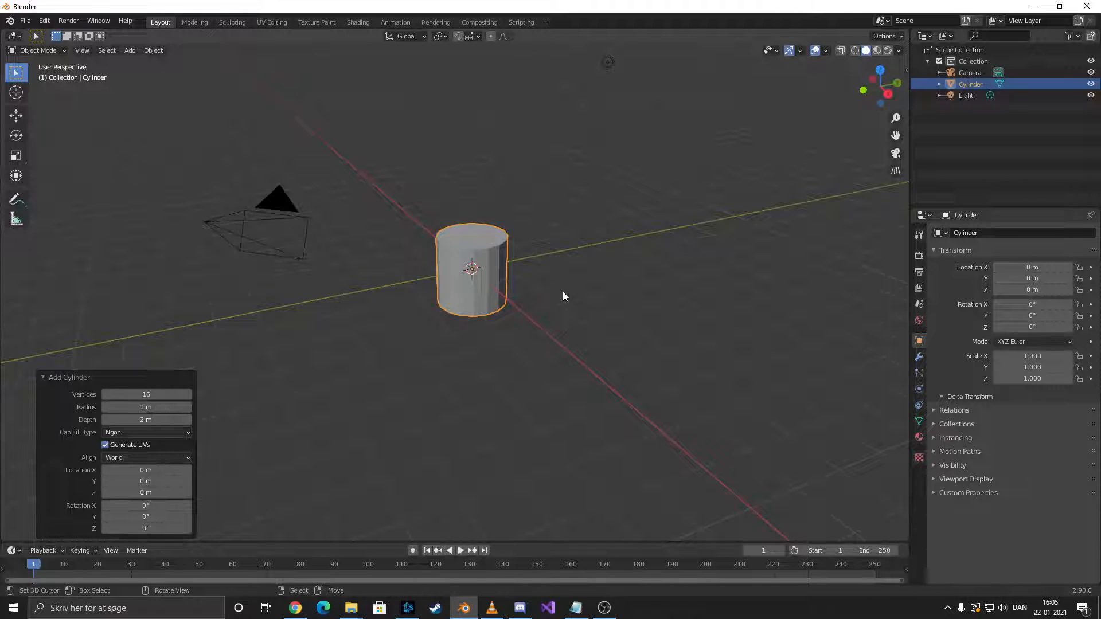
Move the cylinder's whole mesh up along Z by about 1.58 m in Edit Mode
scroll(563, 291, up, 8)
scroll(559, 288, down, 4)
key(Tab)
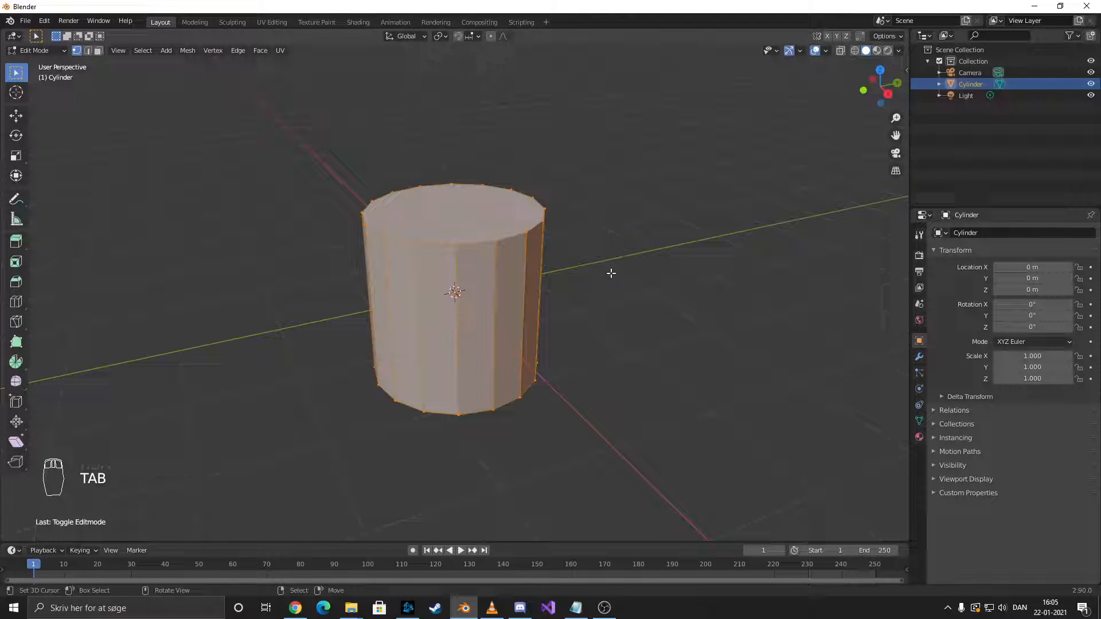
key(g)
key(z)
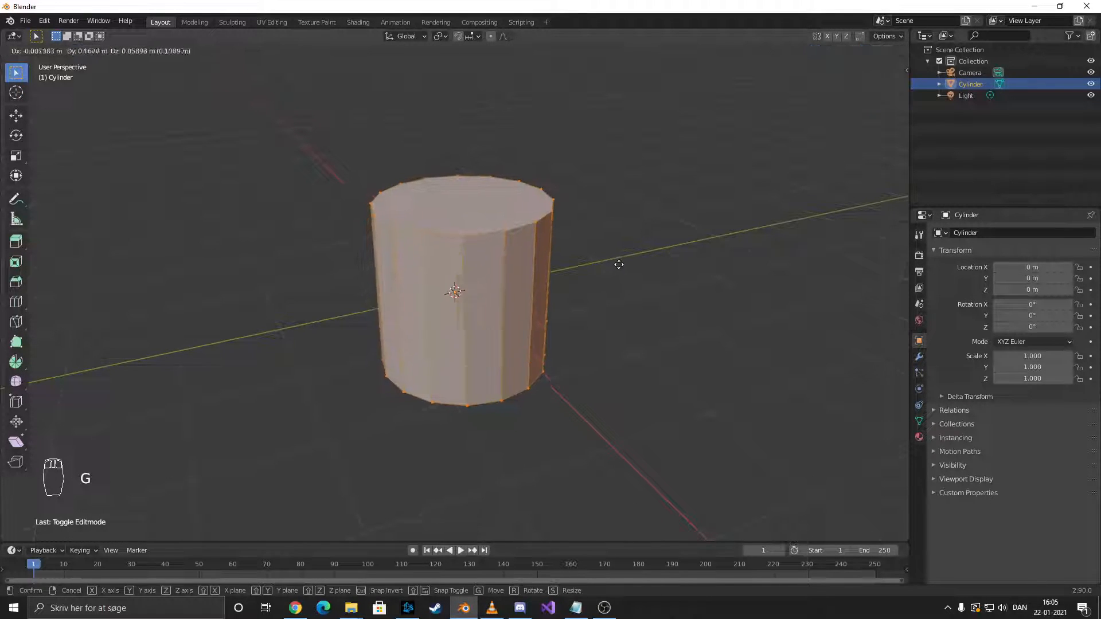
click(634, 139)
Inset the cylinder's top face slightly to form a thin rim and extrude the inner face down about 0.1 m
middle_drag(627, 198, 651, 275)
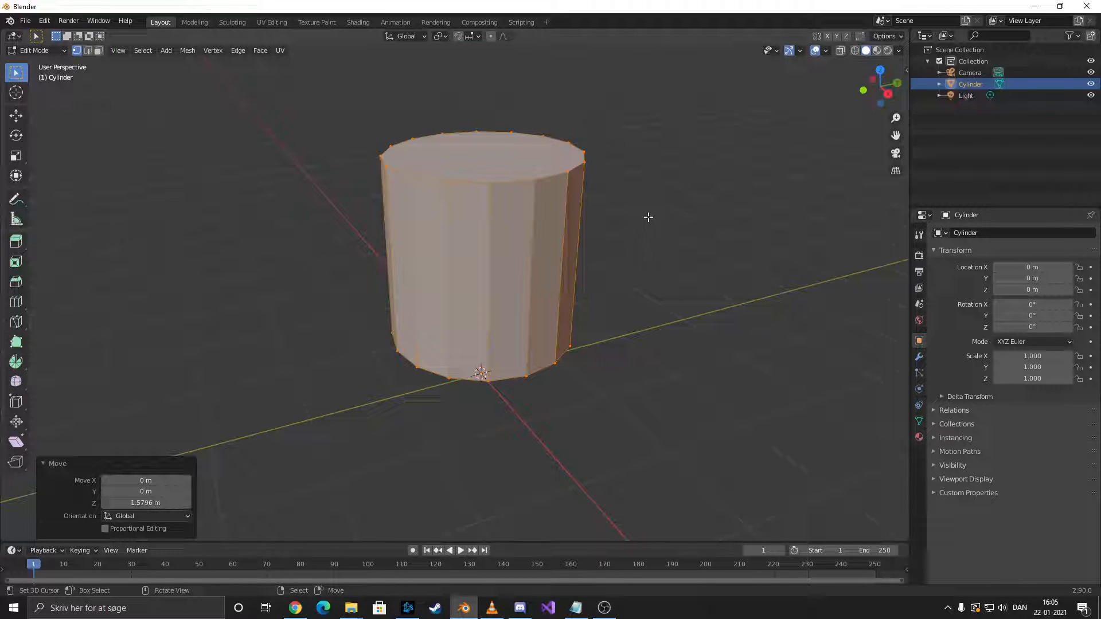
key(3)
click(513, 159)
key(i)
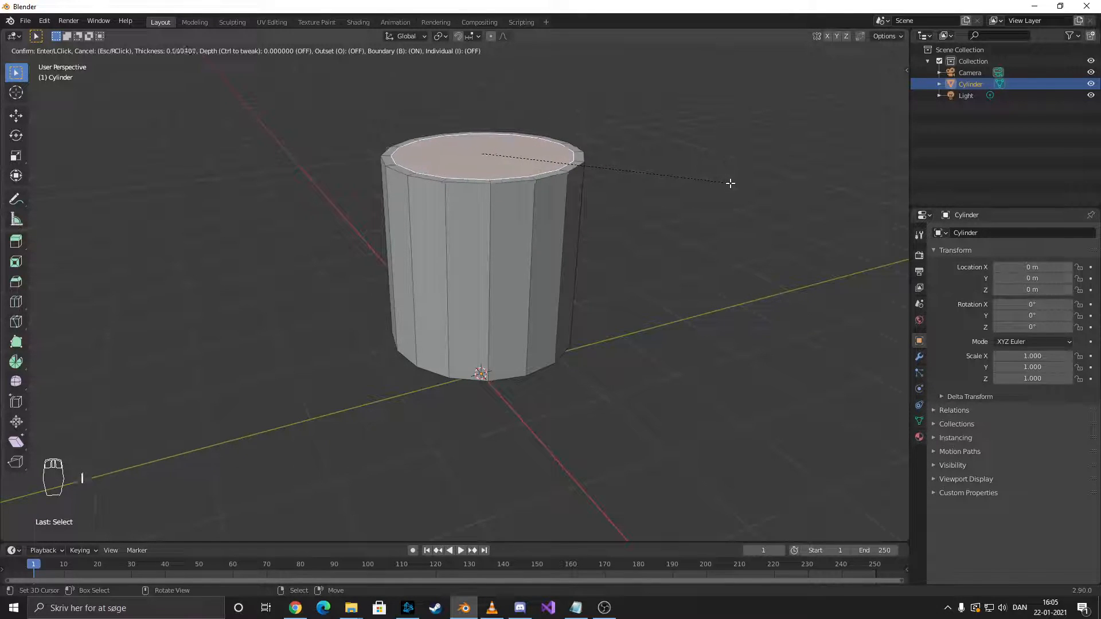
click(728, 183)
key(e)
click(703, 168)
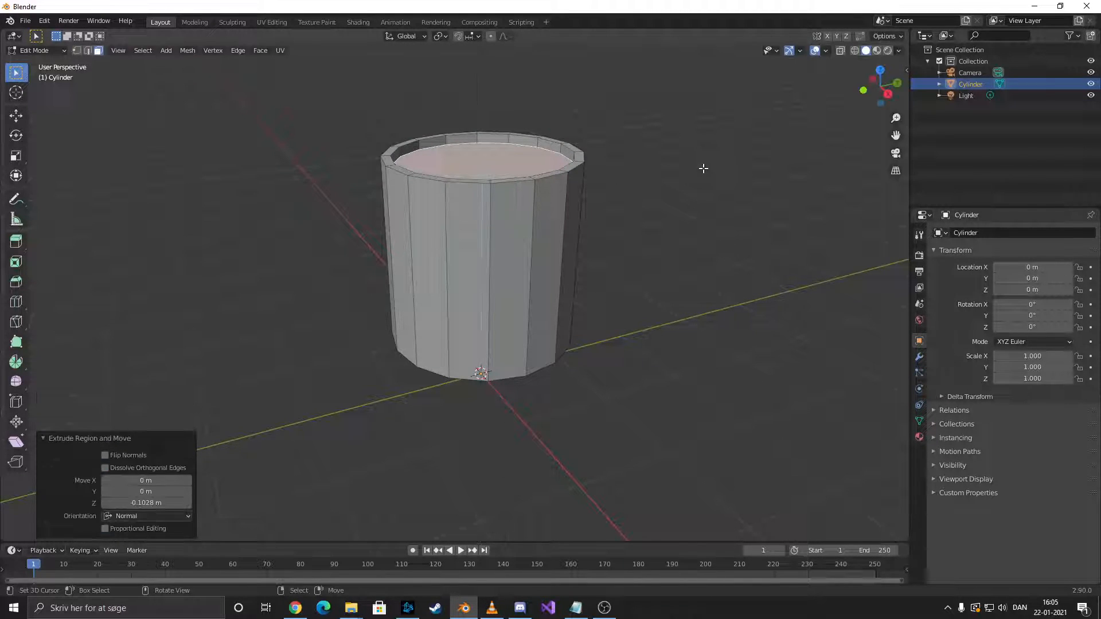
Scale the entire mesh along Z by about 1.49 to make the cylinder taller
key(a)
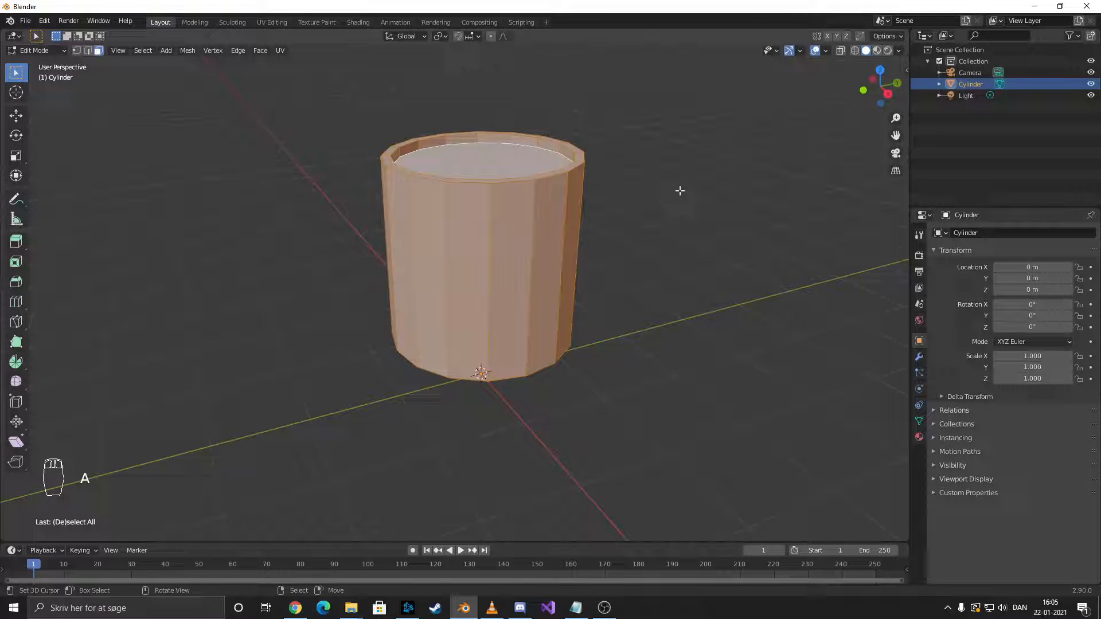
key(s)
key(z)
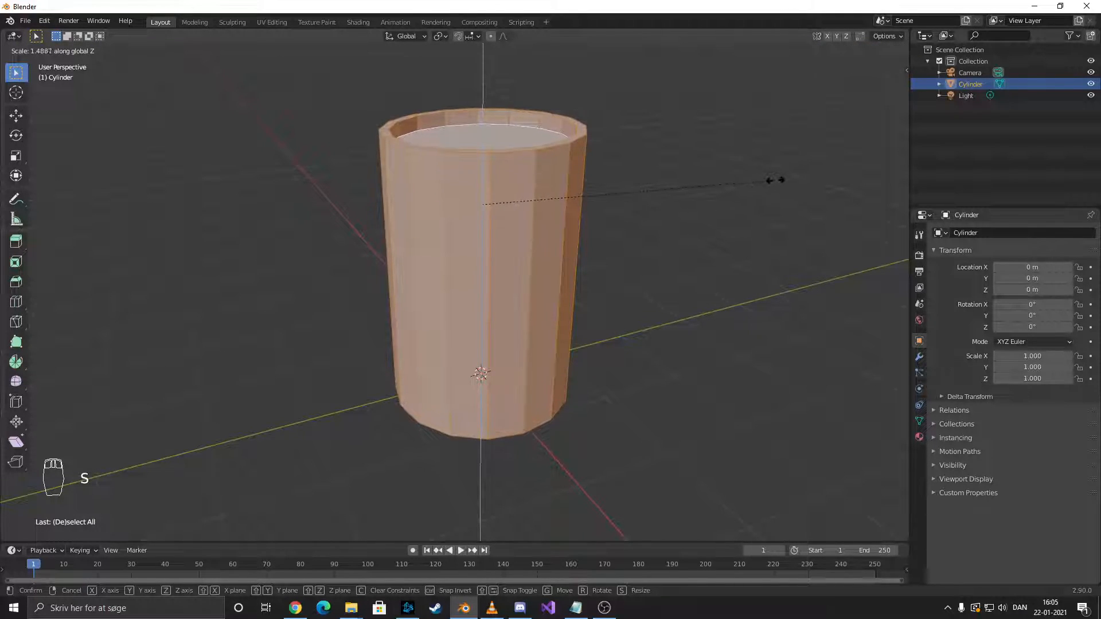
click(775, 181)
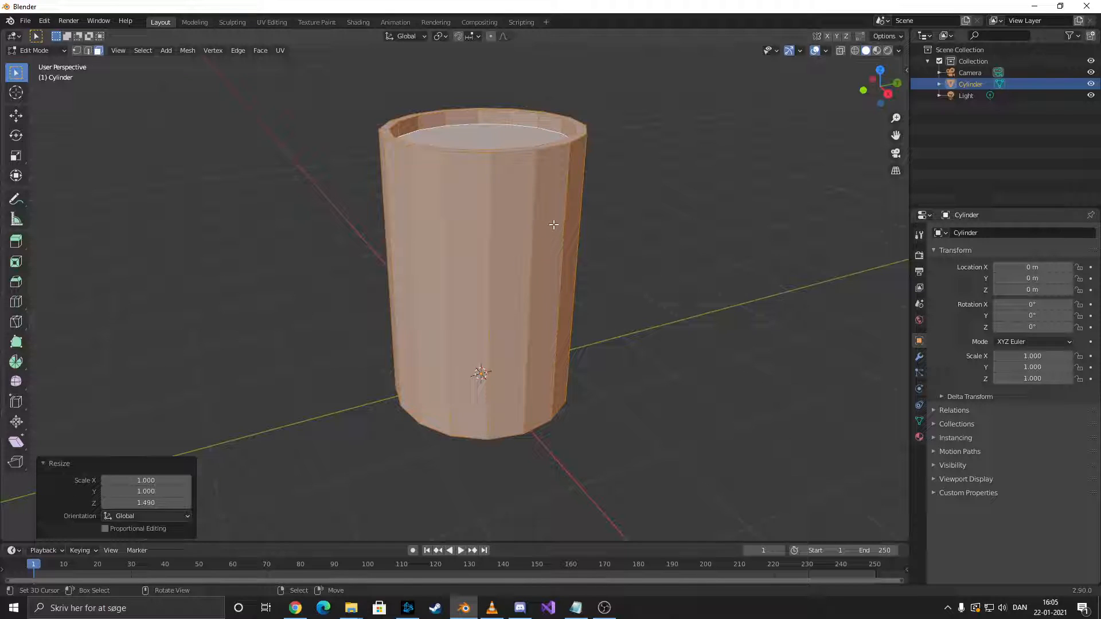
Add five evenly spaced horizontal loop cuts around the cylinder's side without sliding them
key(alt+a)
key(ctrl+r)
scroll(522, 227, up, 3)
scroll(522, 228, up, 1)
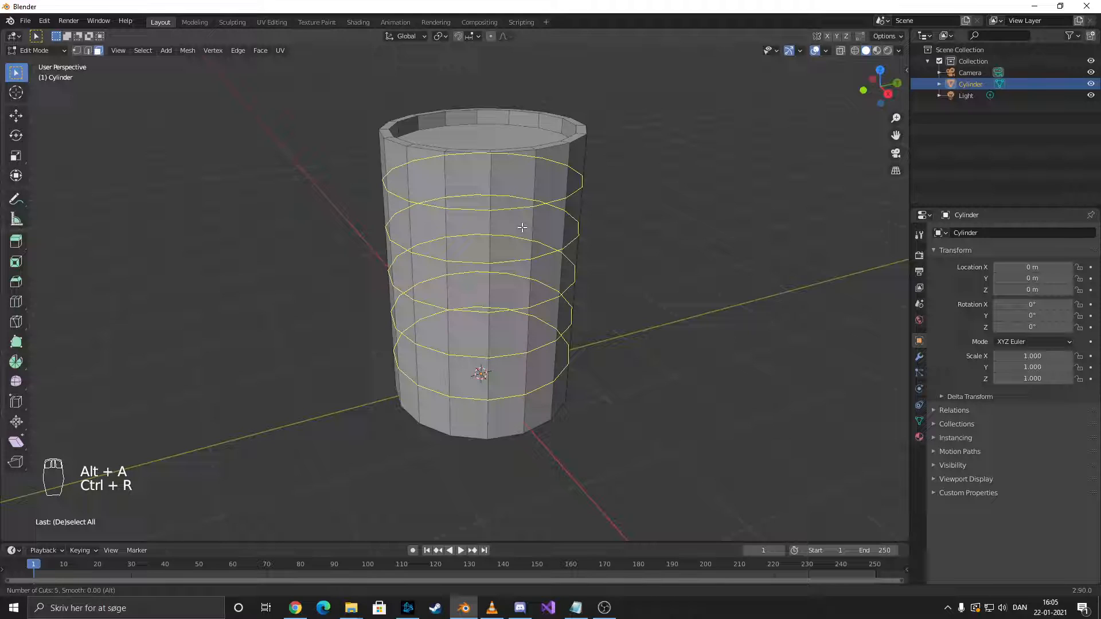
click(522, 227)
right_click(524, 226)
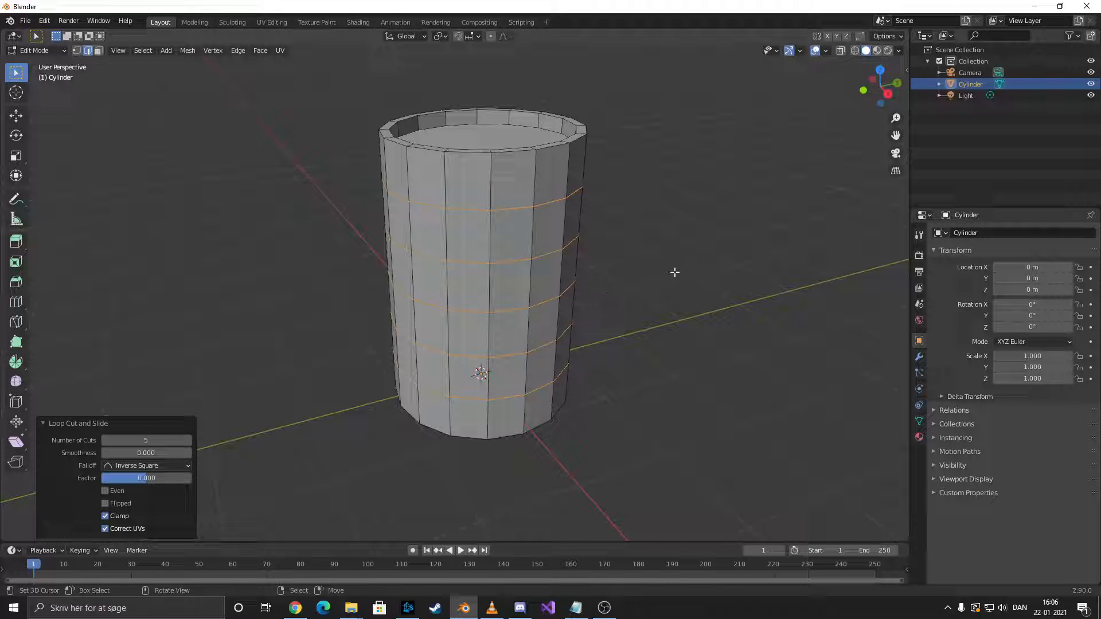
Spread the five new edge loops apart by scaling them about 1.35 along Z
key(s)
key(z)
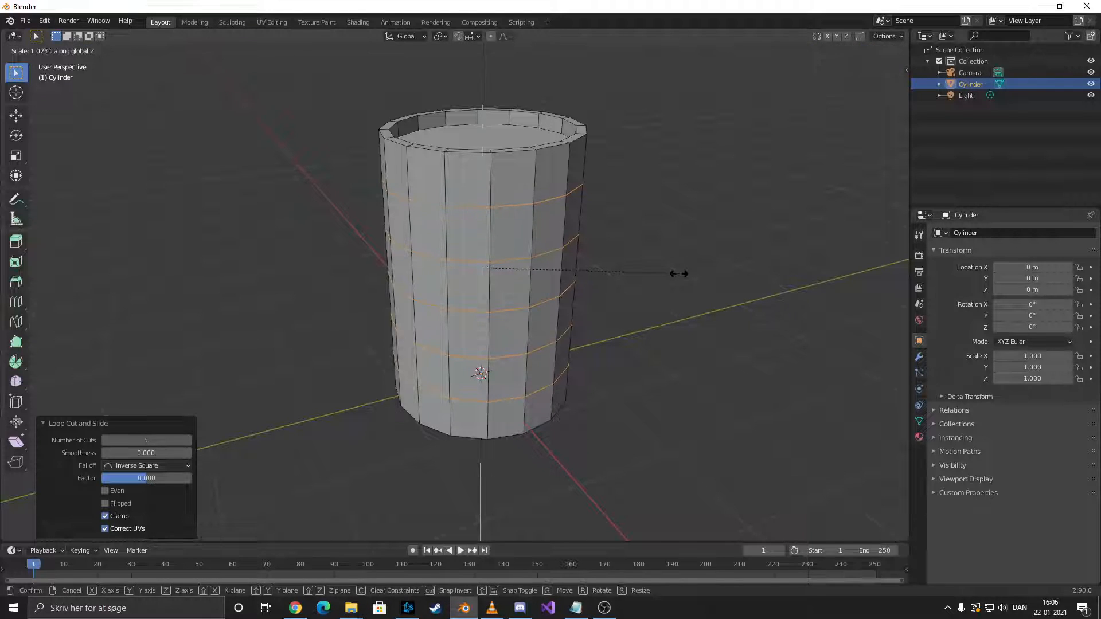
click(727, 273)
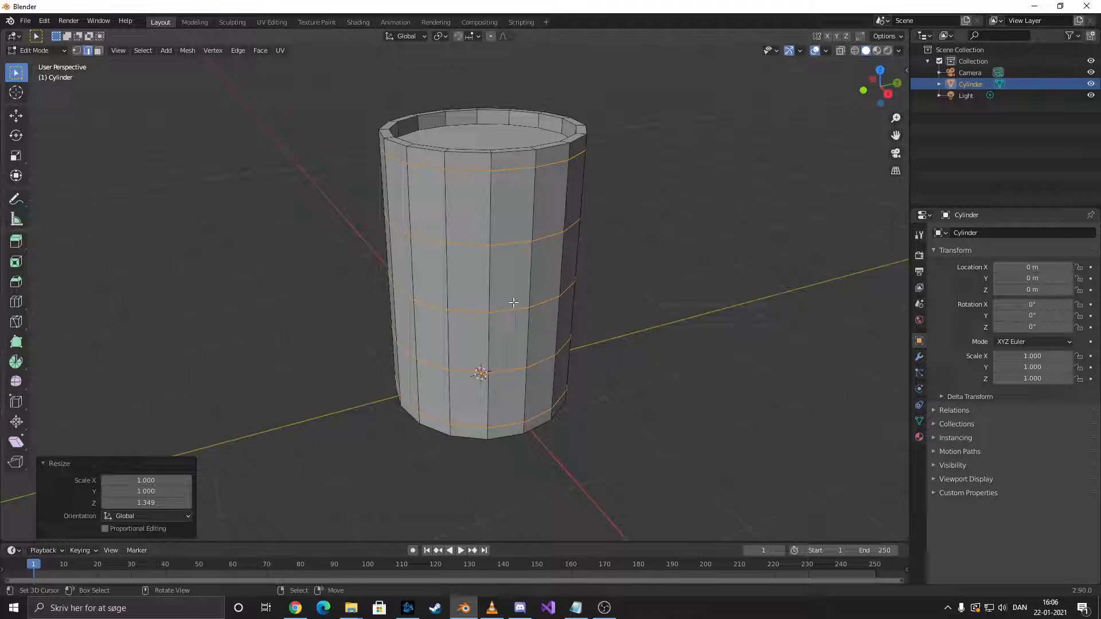
Bulge the cylinder into a barrel by scaling the middle edge loop about 1.17 with smooth proportional editing at a size of about 1.61
click(490, 37)
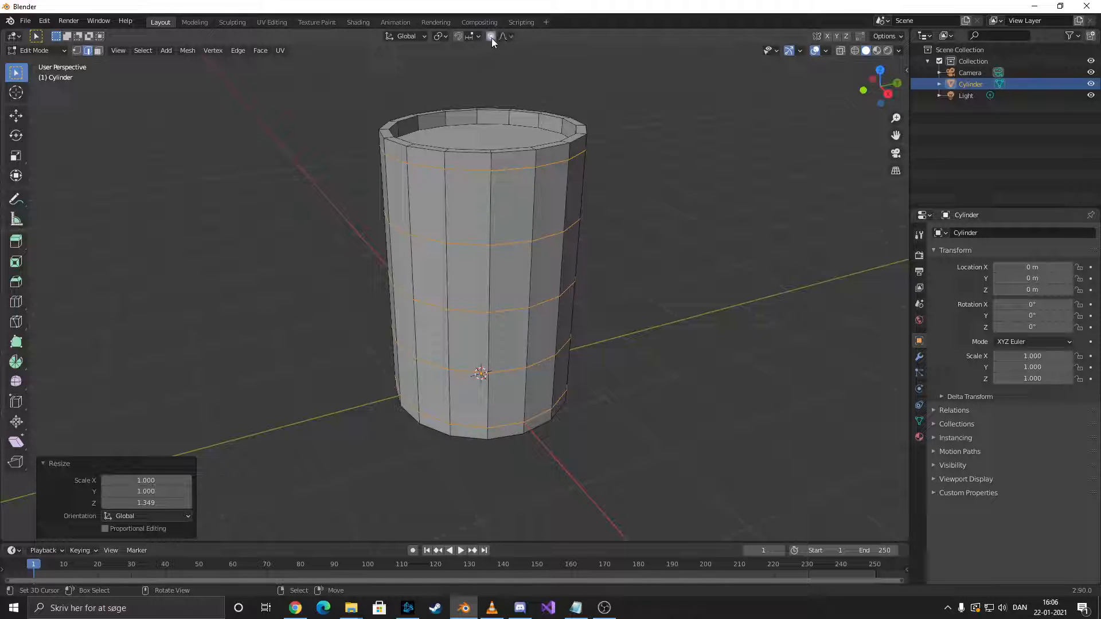
alt+click(501, 314)
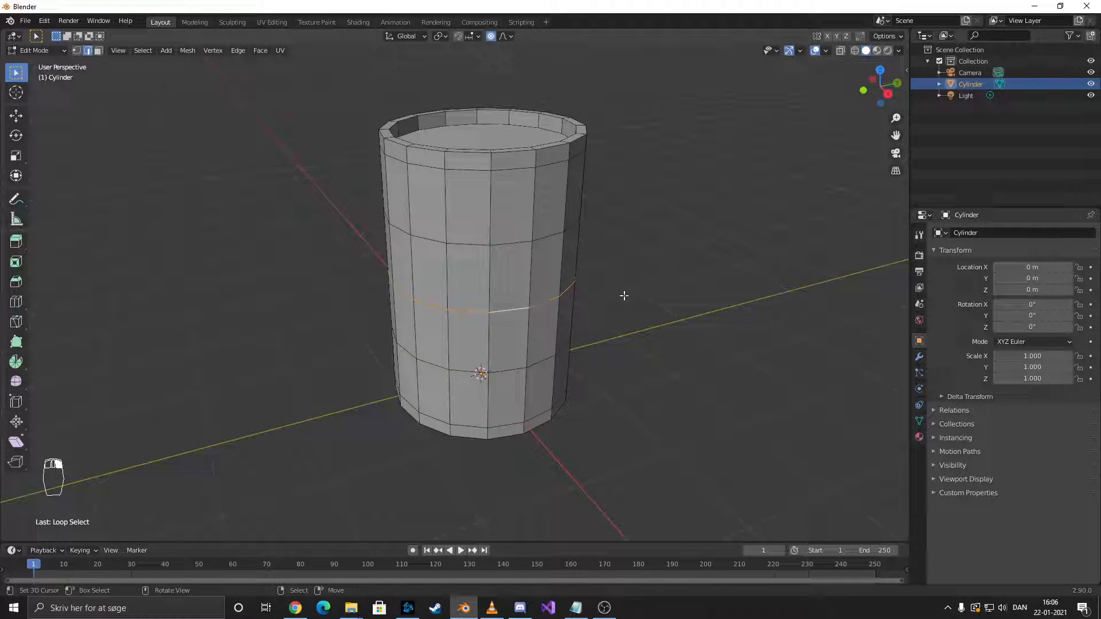
key(s)
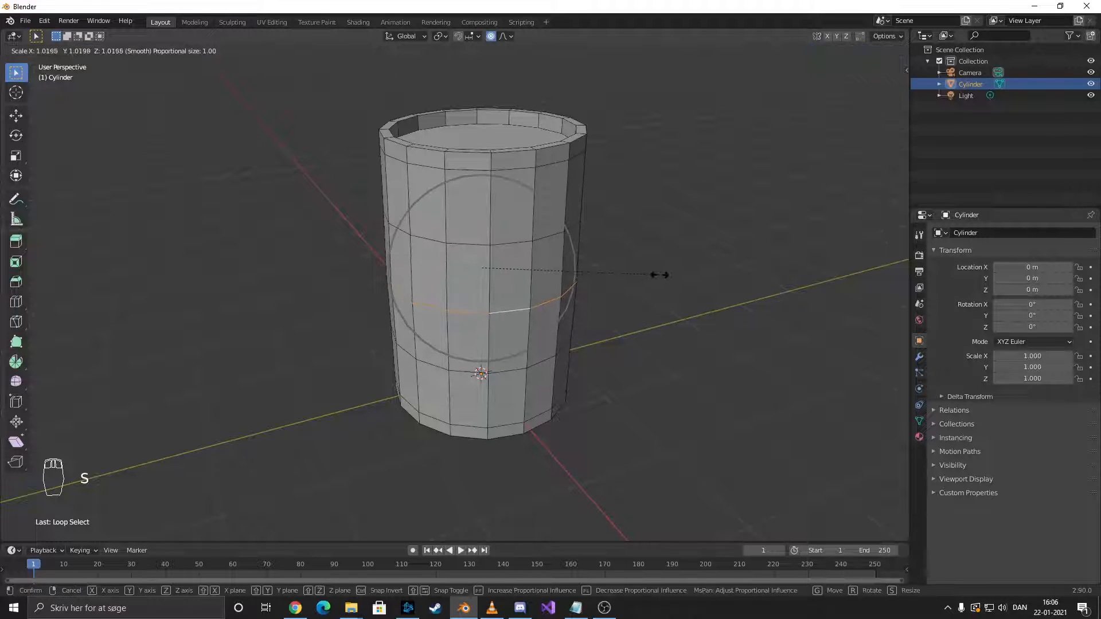
scroll(673, 281, down, 5)
scroll(682, 281, down, 1)
scroll(686, 282, up, 1)
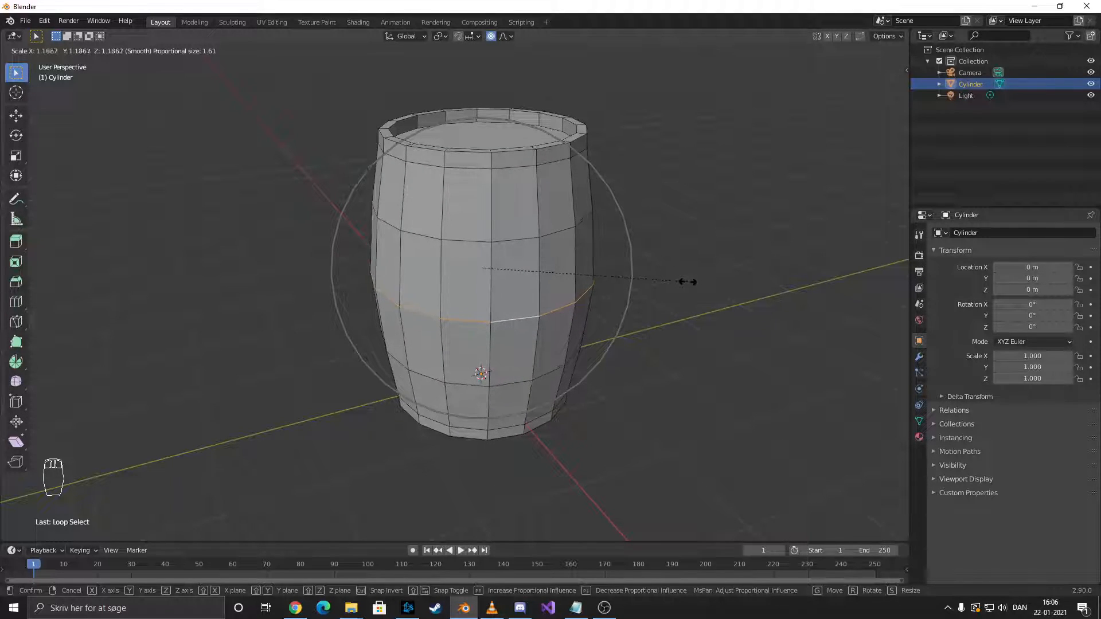
click(690, 276)
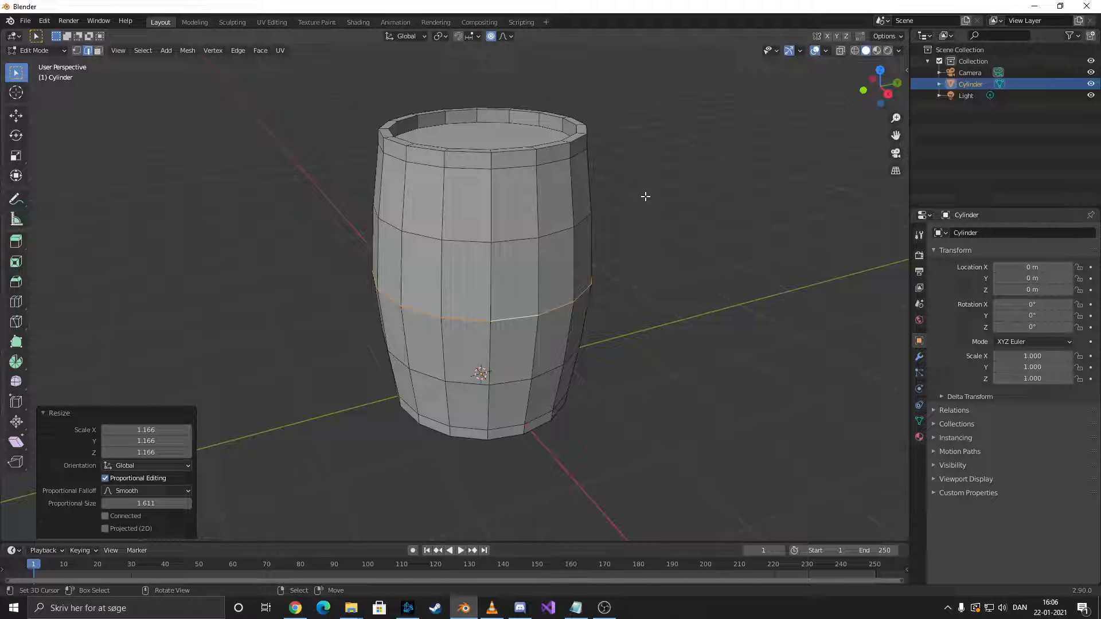
Turn off proportional editing and bevel the barrel's five horizontal edge loops into bands with a width of about 0.05 m
key(o)
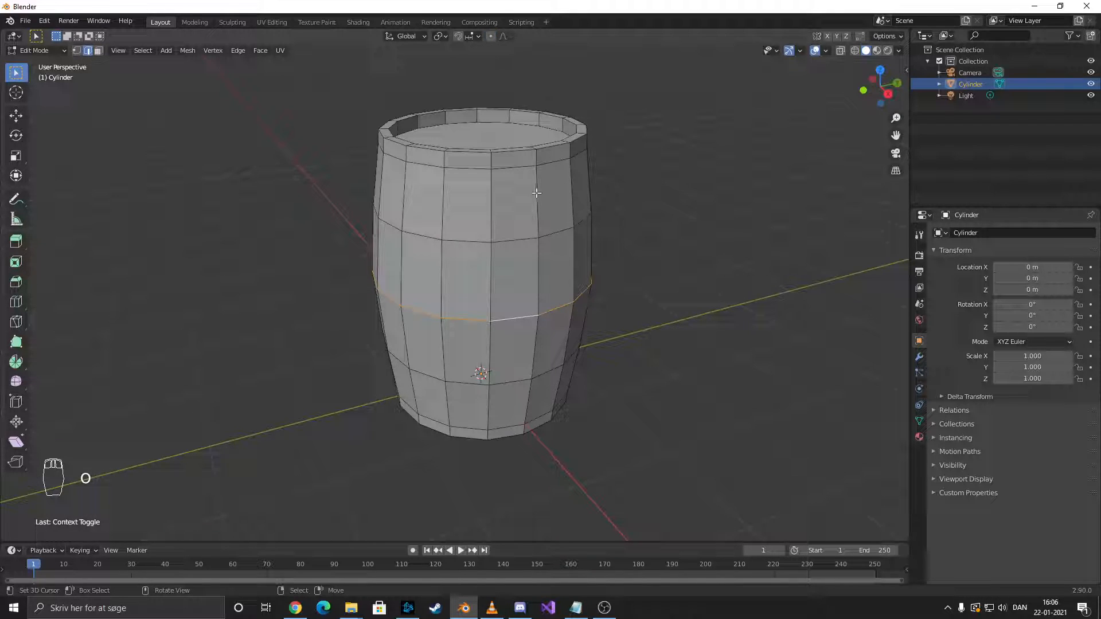
alt+click(496, 171)
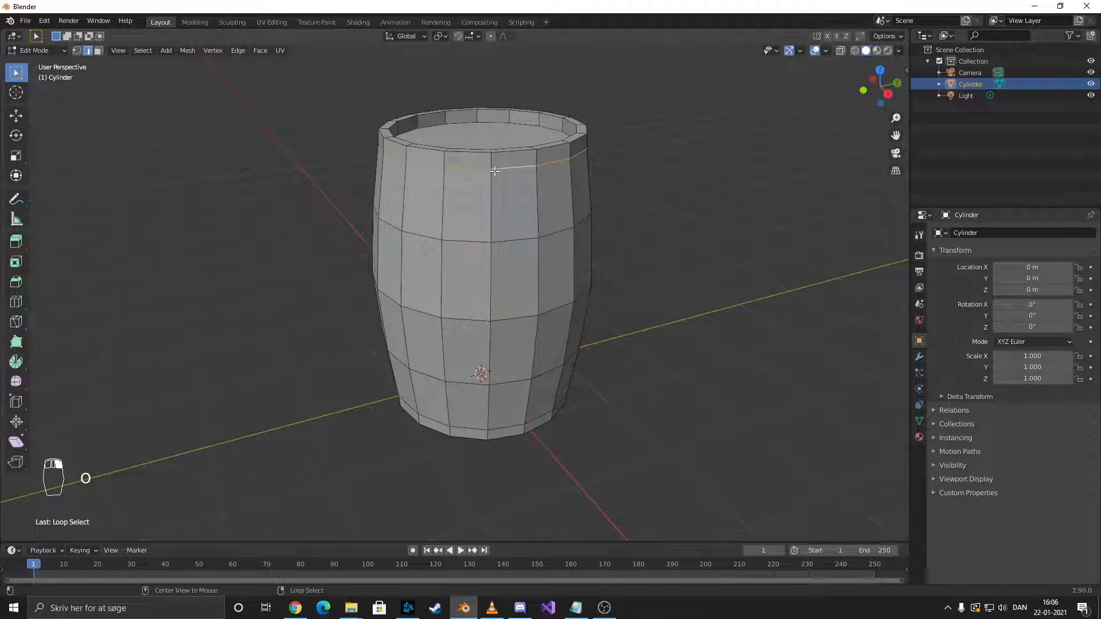
alt+shift+click(496, 241)
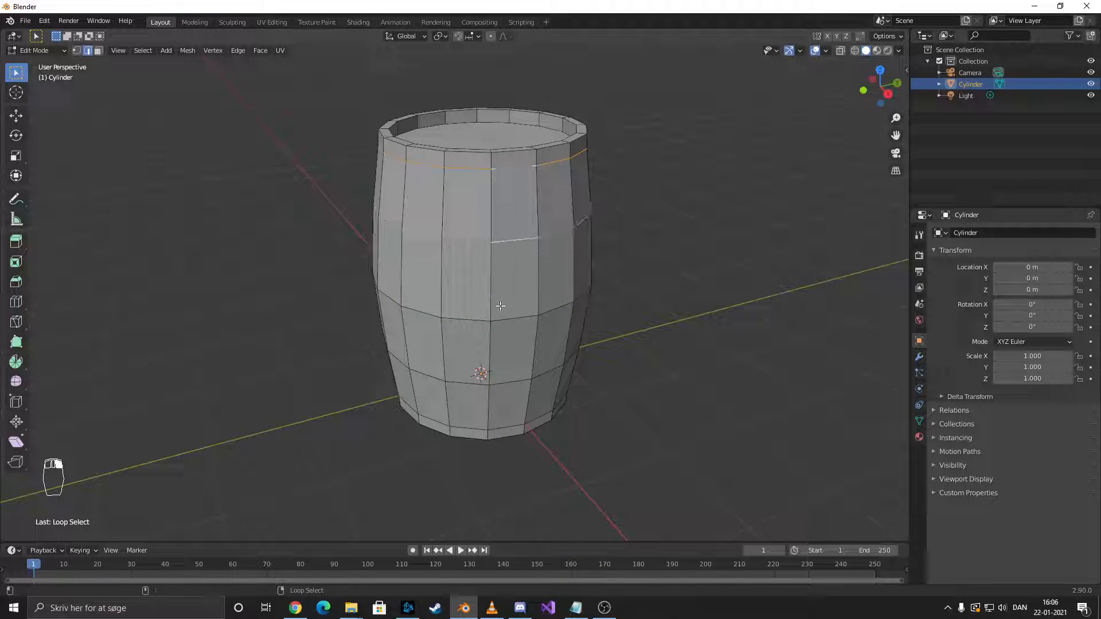
alt+shift+click(495, 318)
alt+shift+click(496, 381)
alt+shift+click(497, 426)
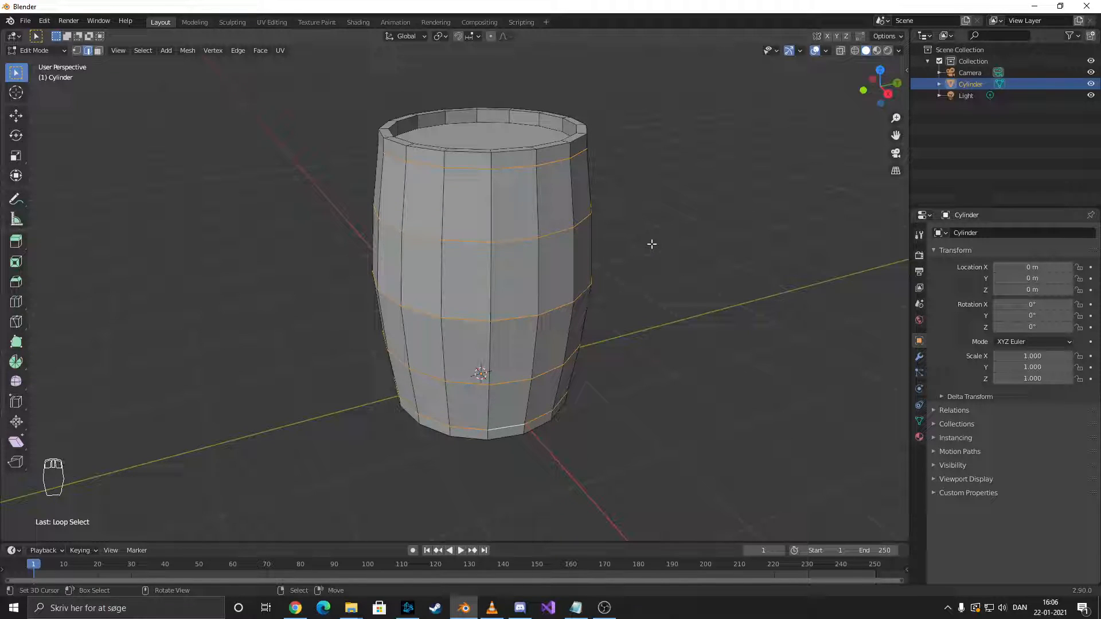
key(ctrl+b)
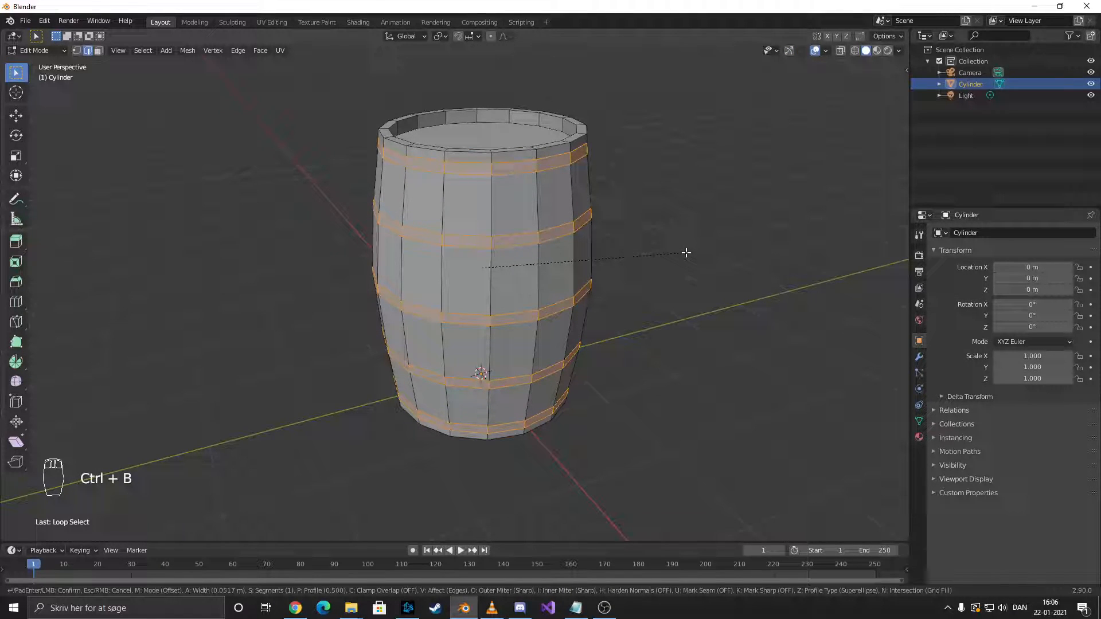
click(686, 252)
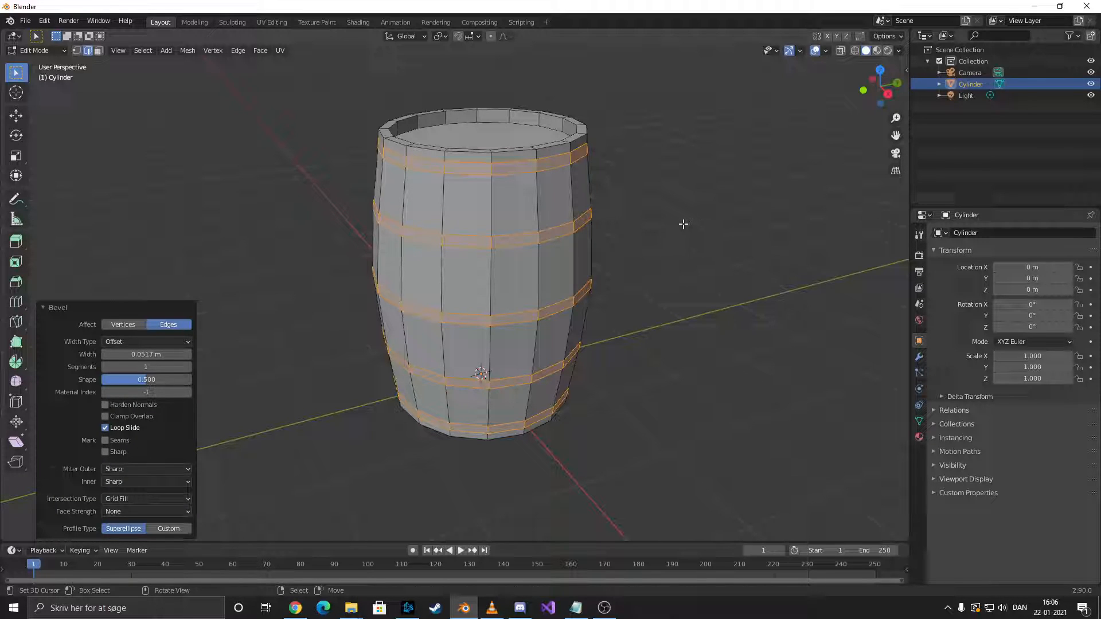
Extrude the five beveled bands outward along their normals by about 0.013 m to form raised hoops, and deselect everything
middle_drag(559, 173, 615, 194)
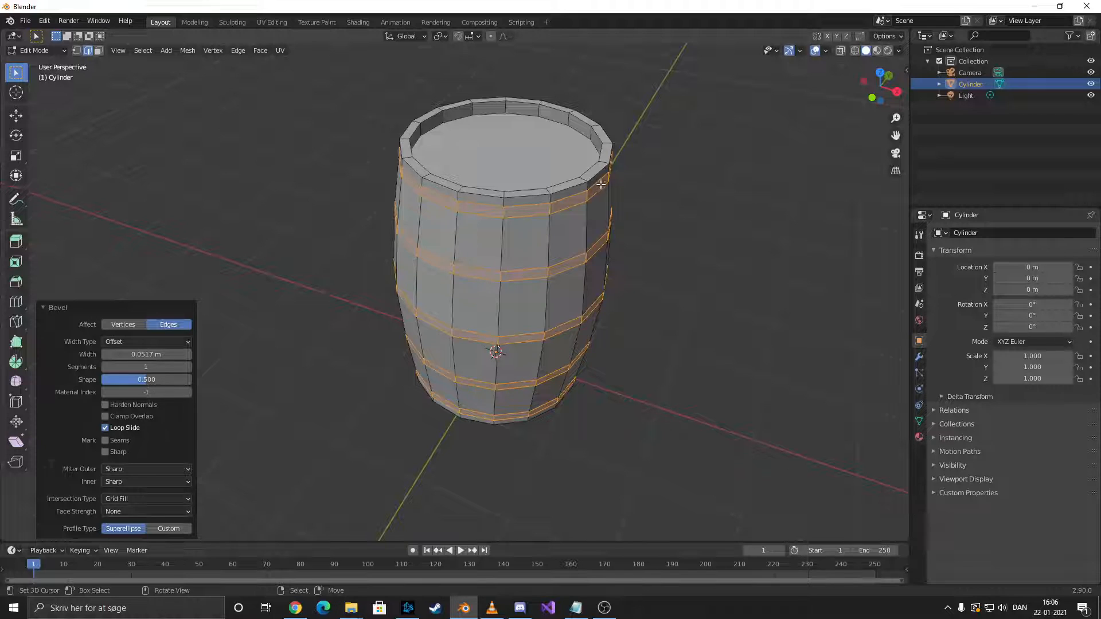
key(alt+e)
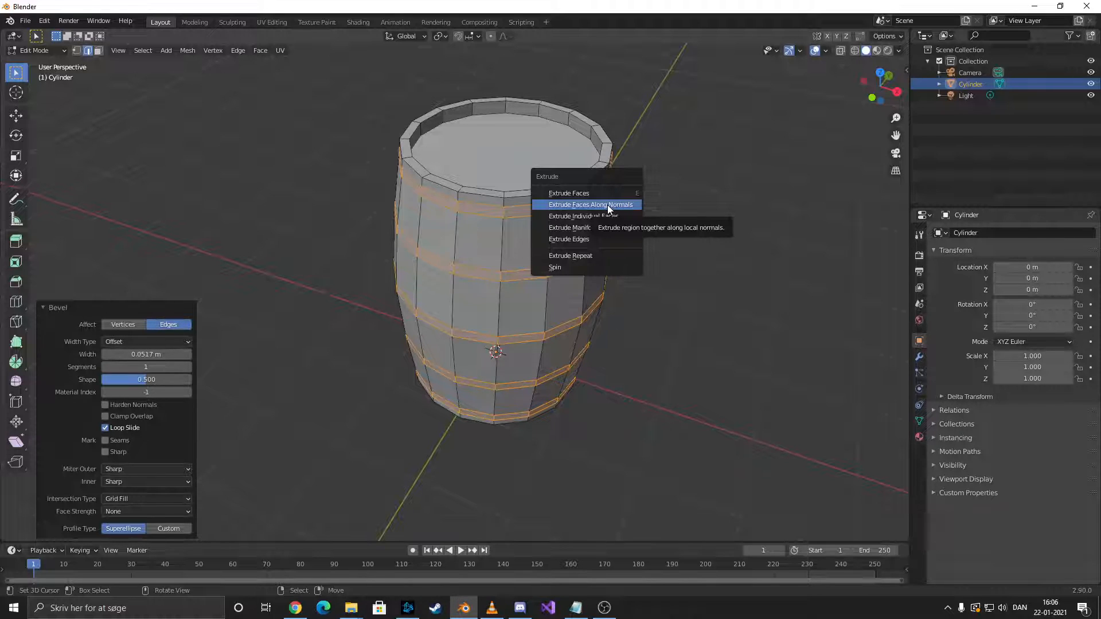
click(607, 205)
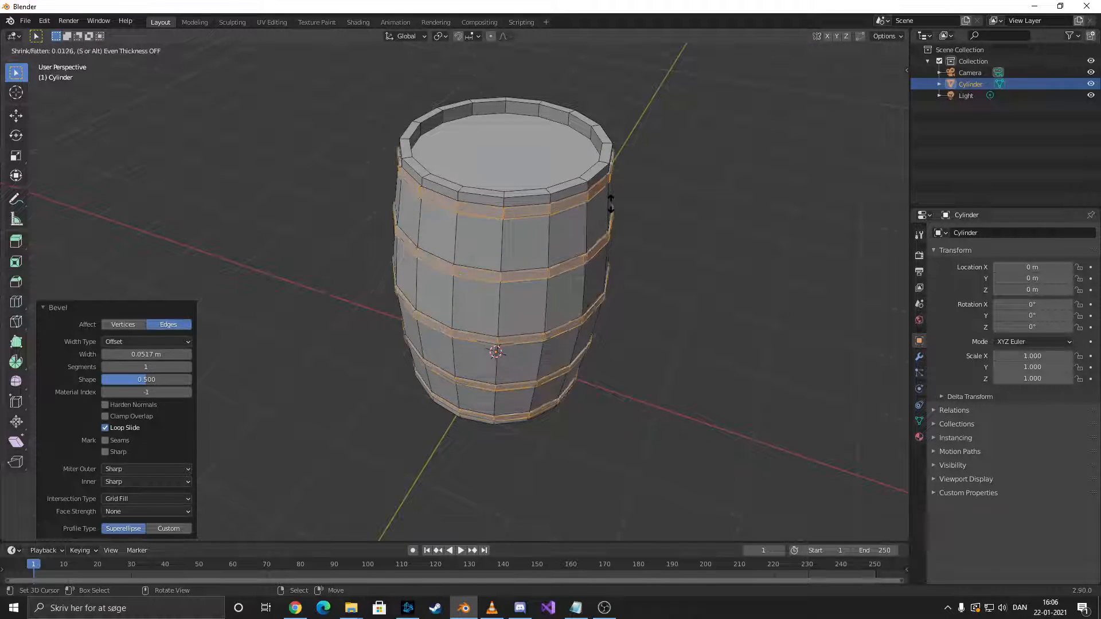
click(611, 202)
middle_drag(707, 233, 668, 228)
key(alt+a)
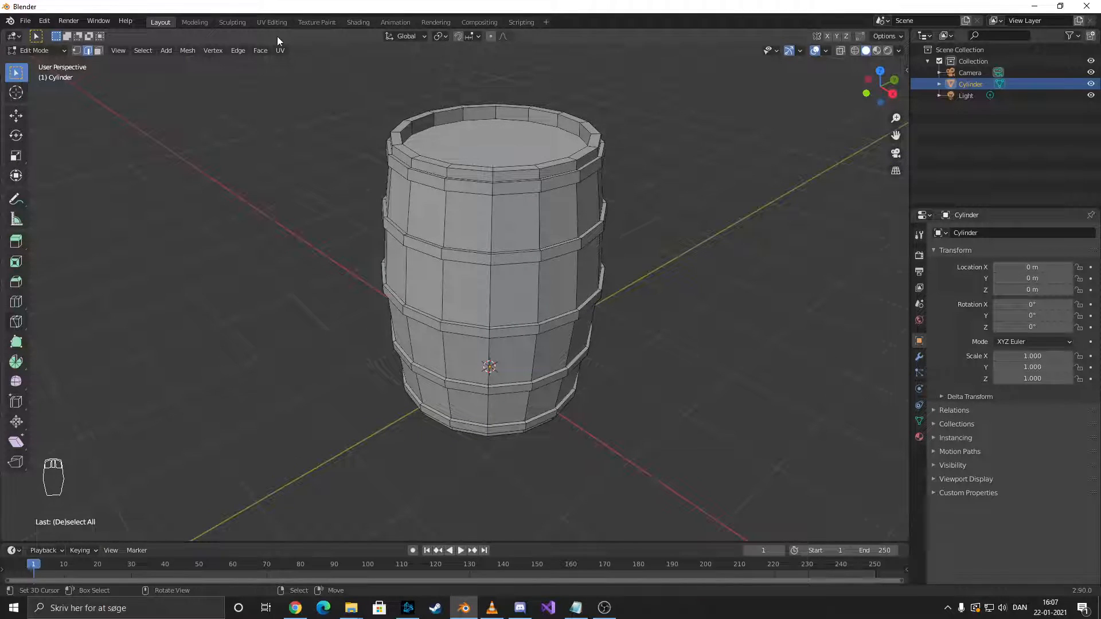
Switch to the UV Editing workspace and give the barrel a new material with an Image Texture as its base color
click(271, 21)
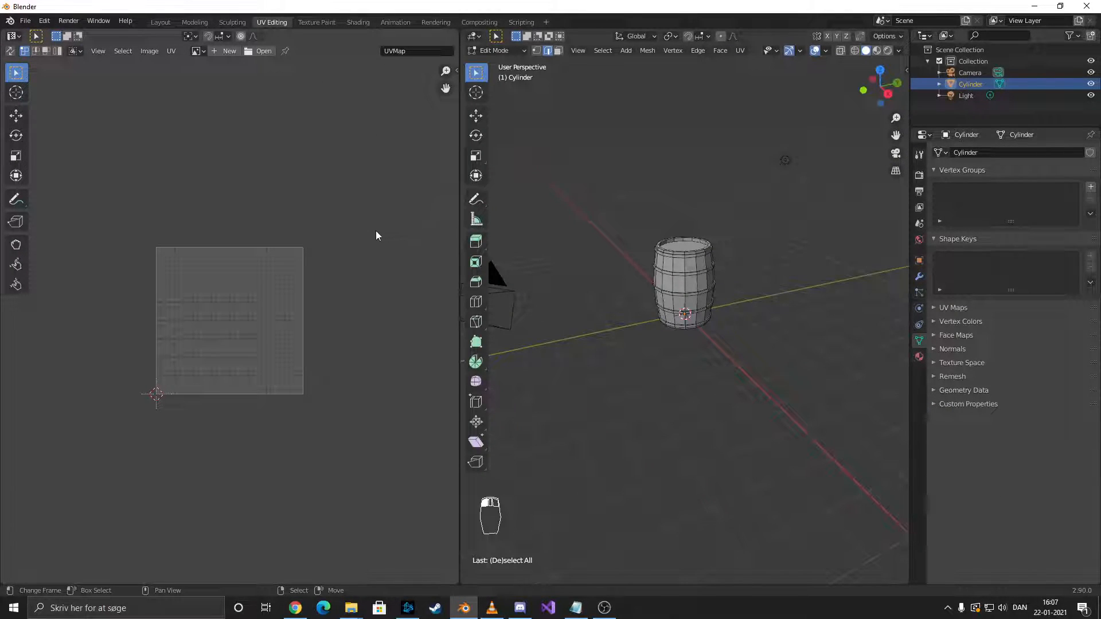
click(919, 356)
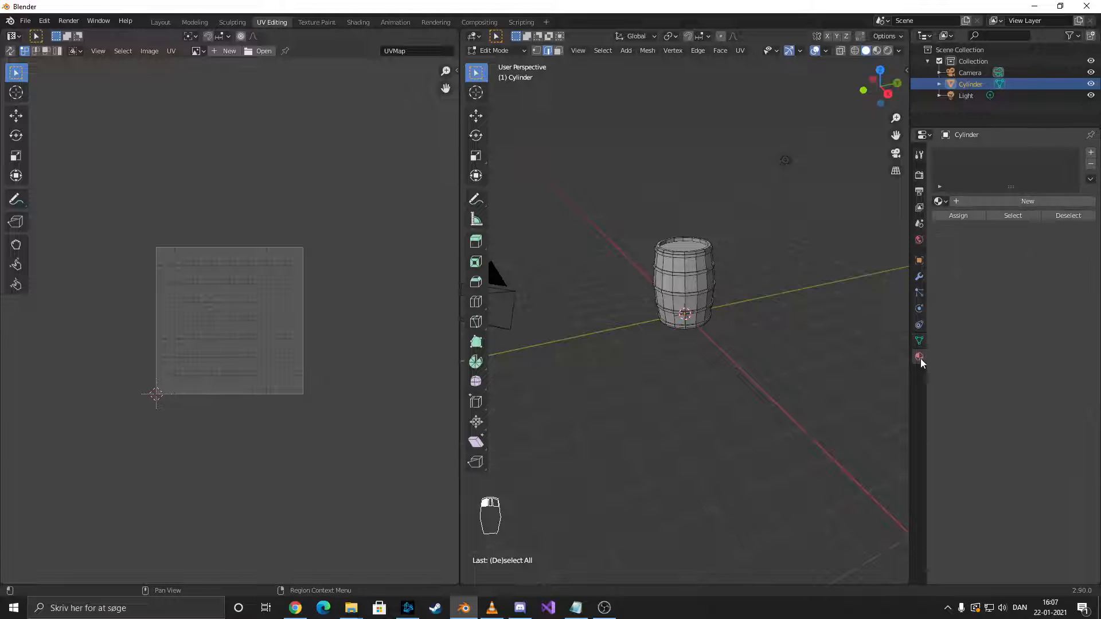
click(1024, 200)
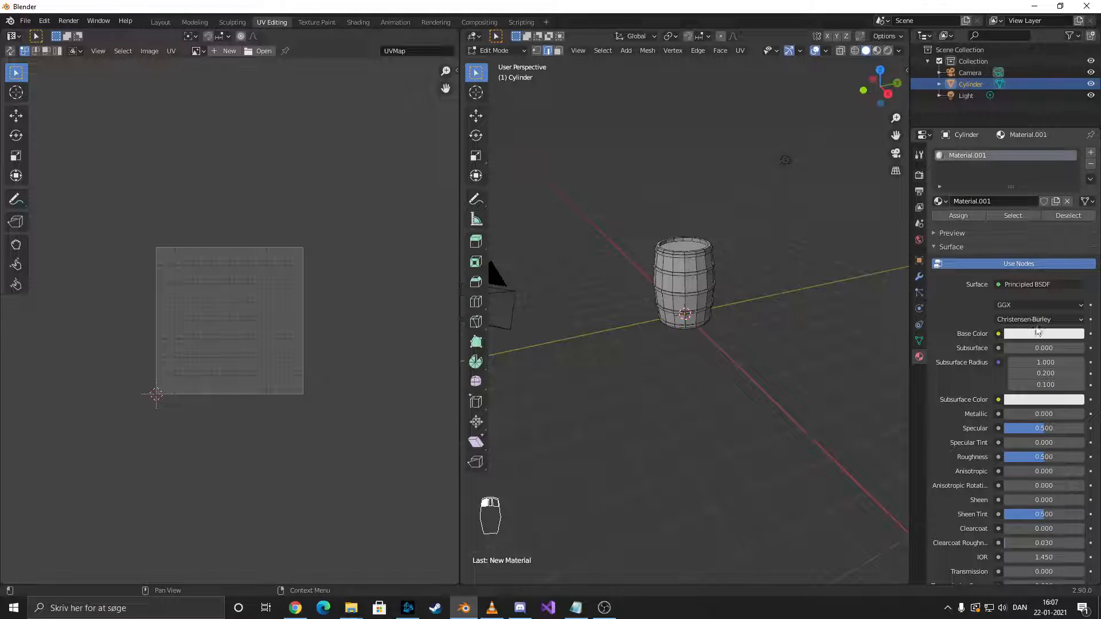
click(998, 334)
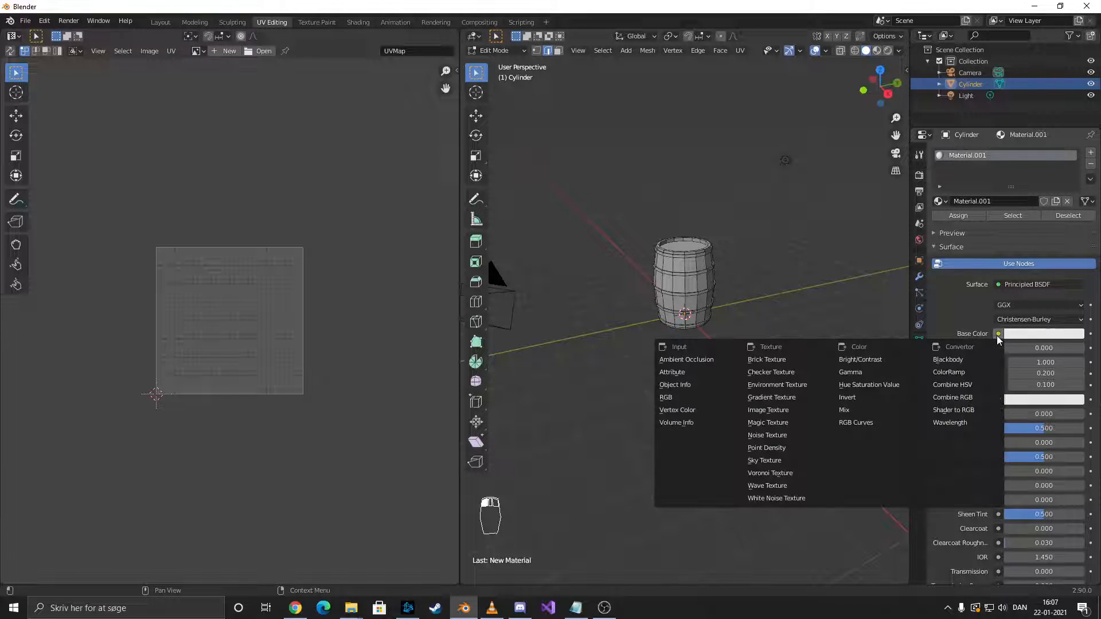
click(784, 411)
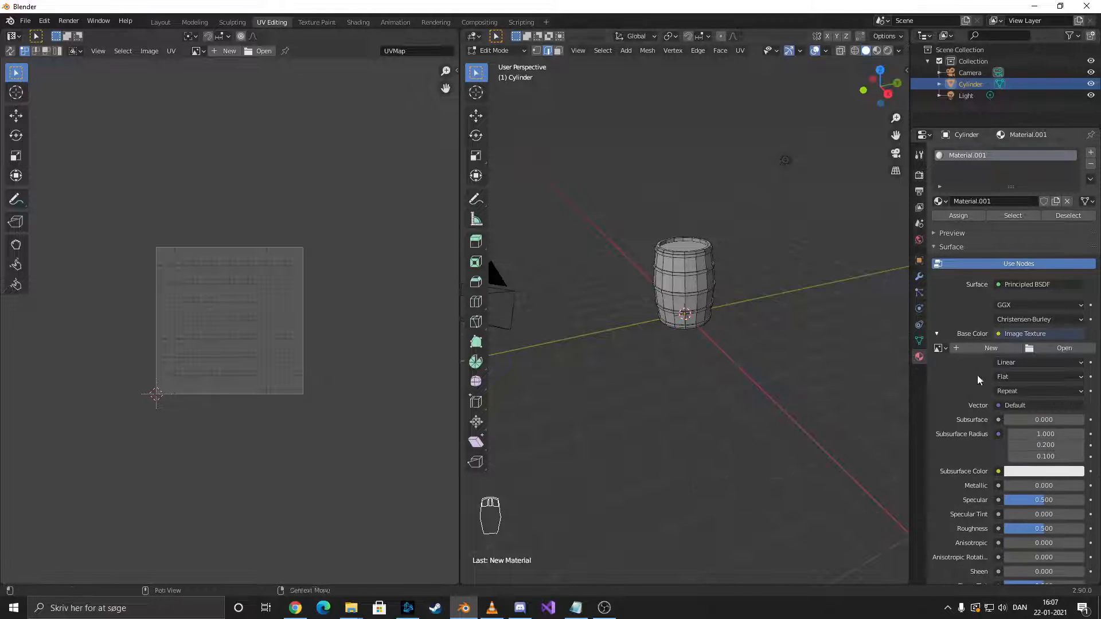
Load Colors.jpg from the Blender Files folder on the Desktop as the base color image
click(1048, 347)
click(296, 235)
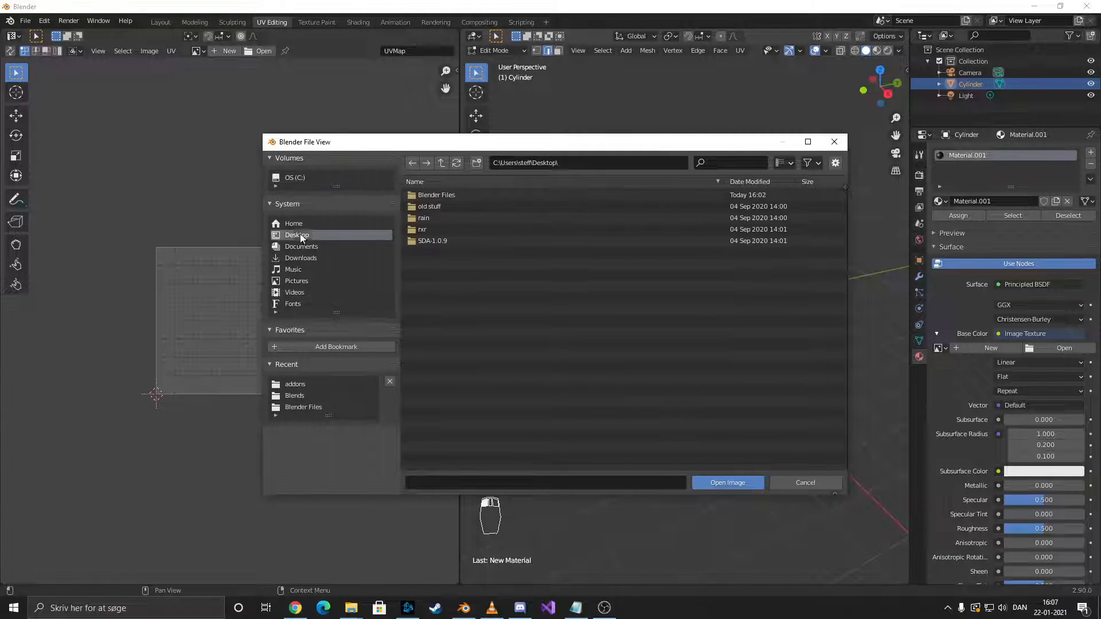
double_click(436, 196)
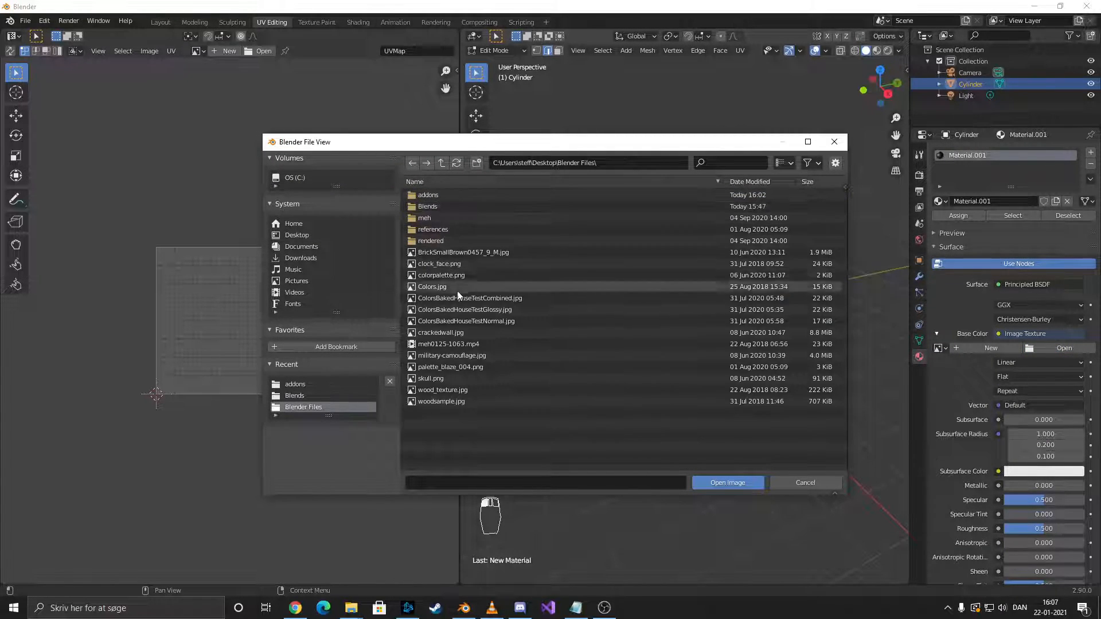
double_click(431, 286)
scroll(274, 258, down, 4)
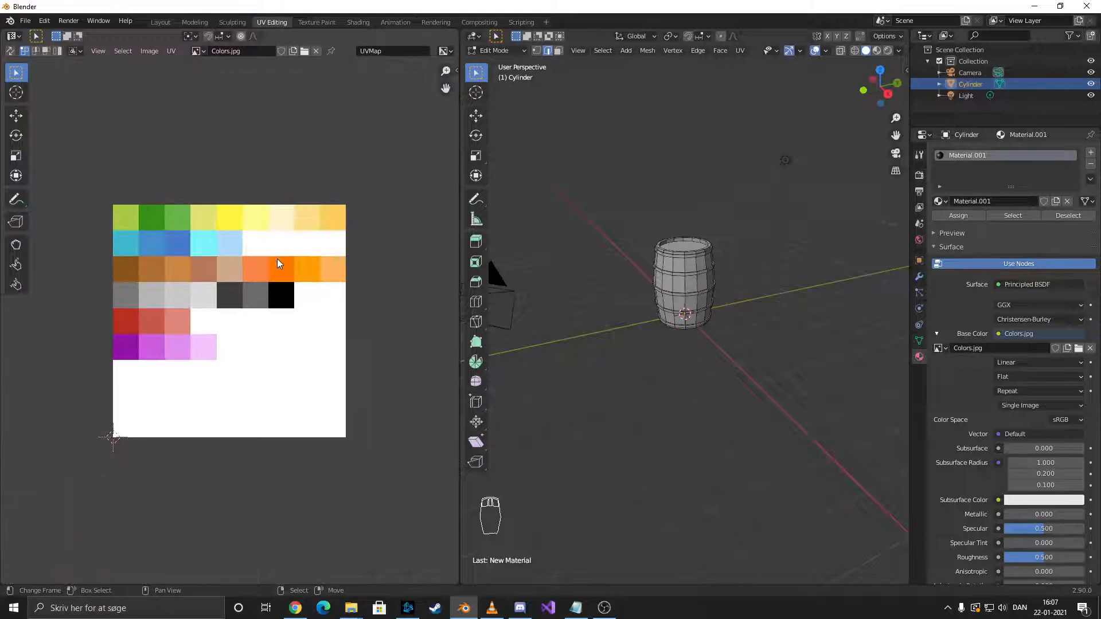
Select the entire barrel mesh and reset its UV mapping
scroll(281, 259, down, 1)
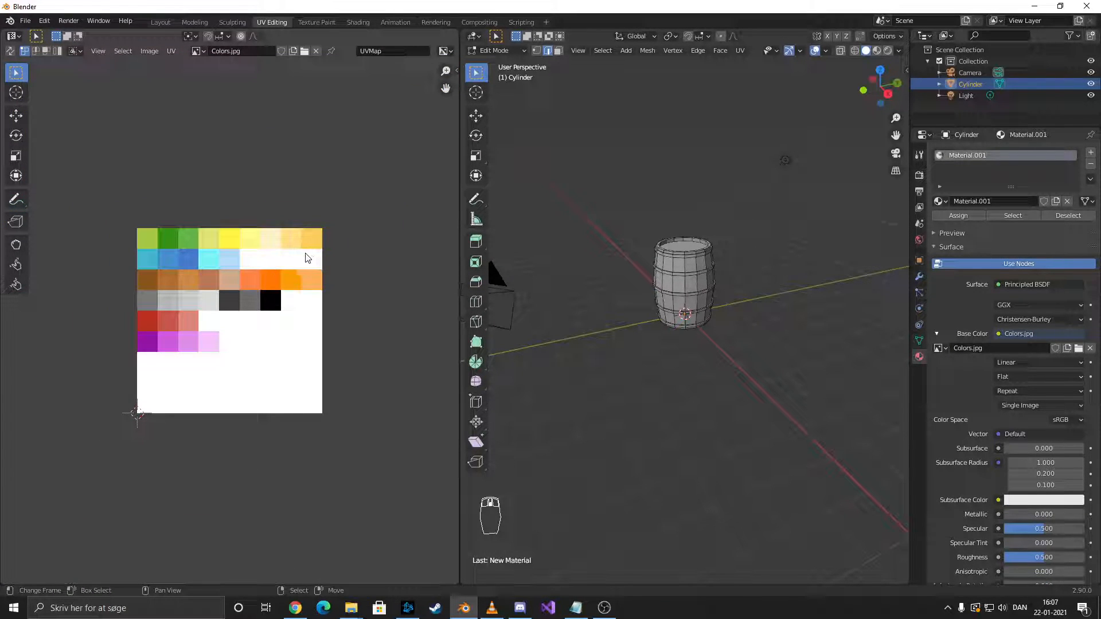
scroll(293, 258, up, 1)
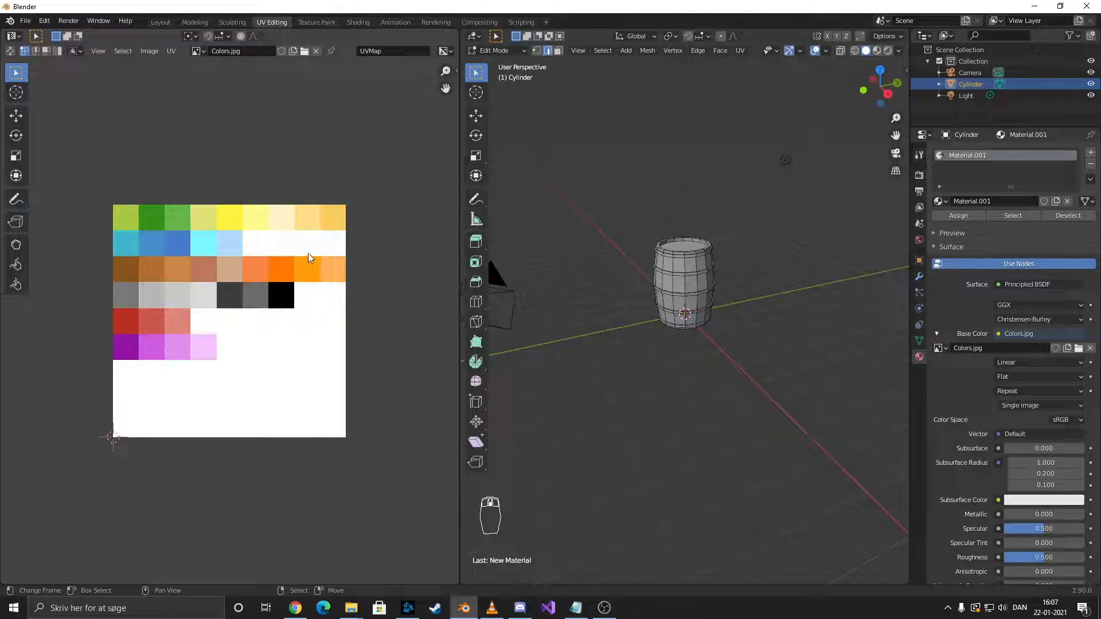
key(a)
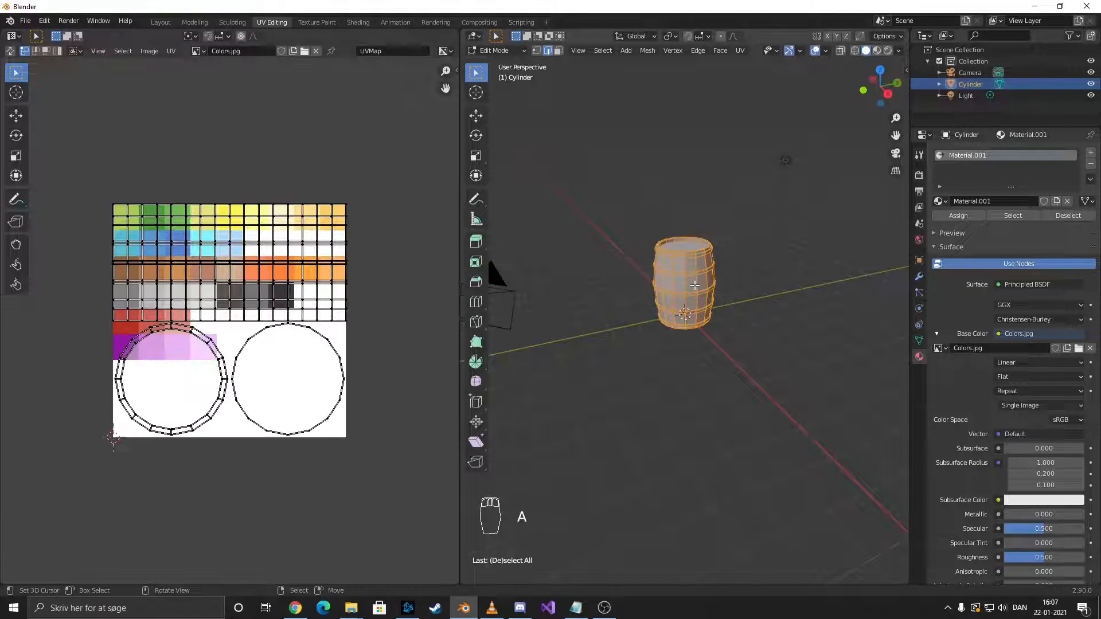
key(u)
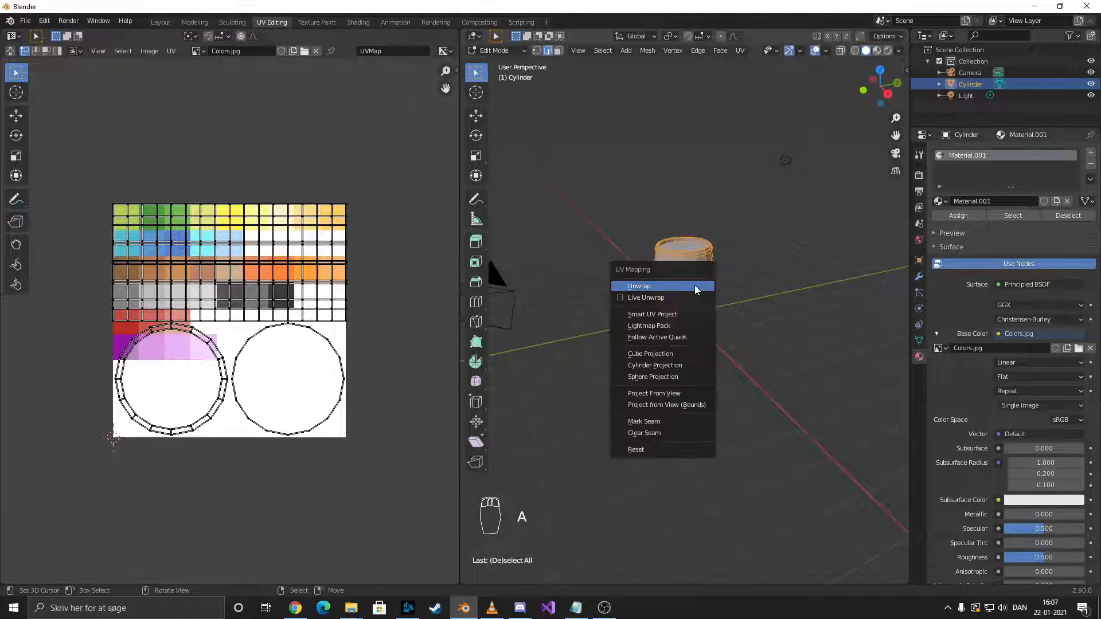
click(650, 450)
Scale all the UVs down to about 0.05 and move them onto the light brown third swatch in the palette's third row
key(a)
key(s)
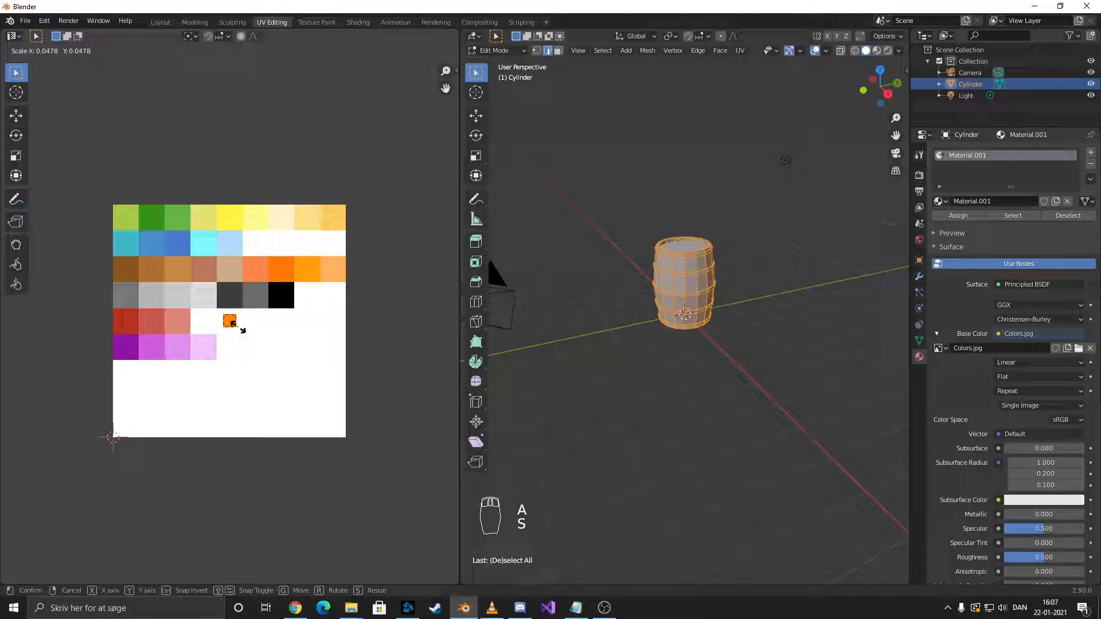
click(240, 329)
key(g)
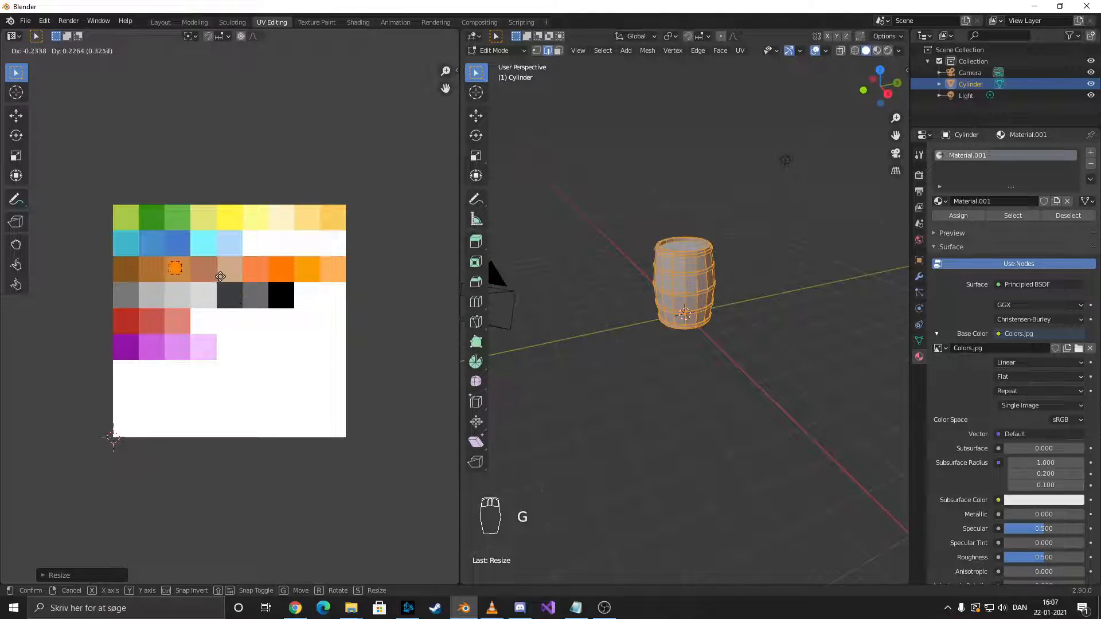
click(222, 277)
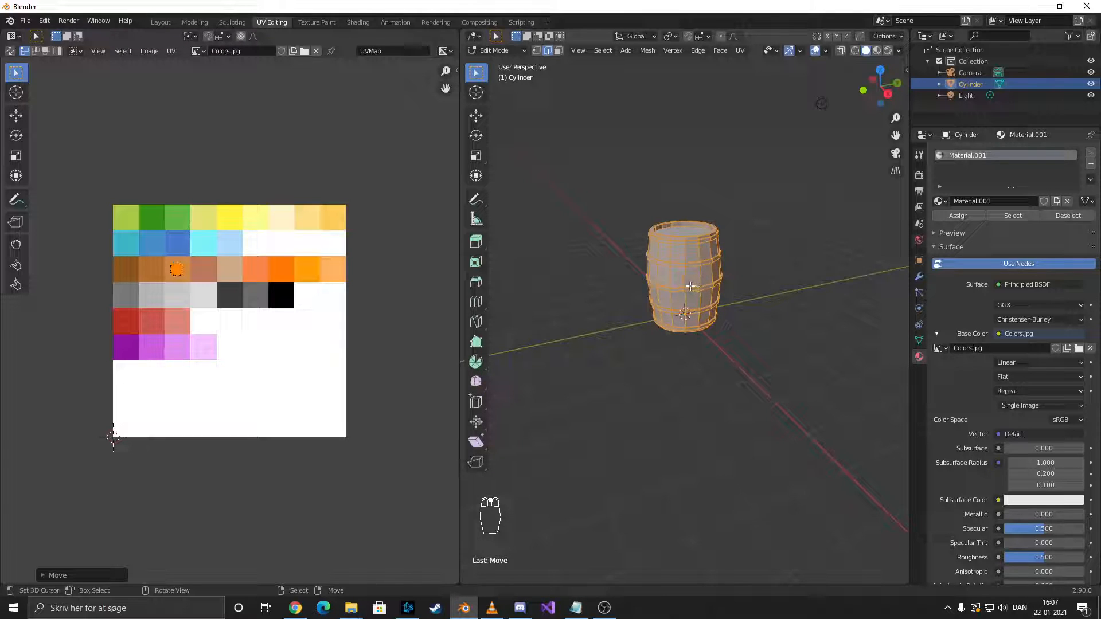
Select the faces of all five raised hoops including their edges, and move their UVs onto the dark grey swatch beside black
key(KP_Decimal)
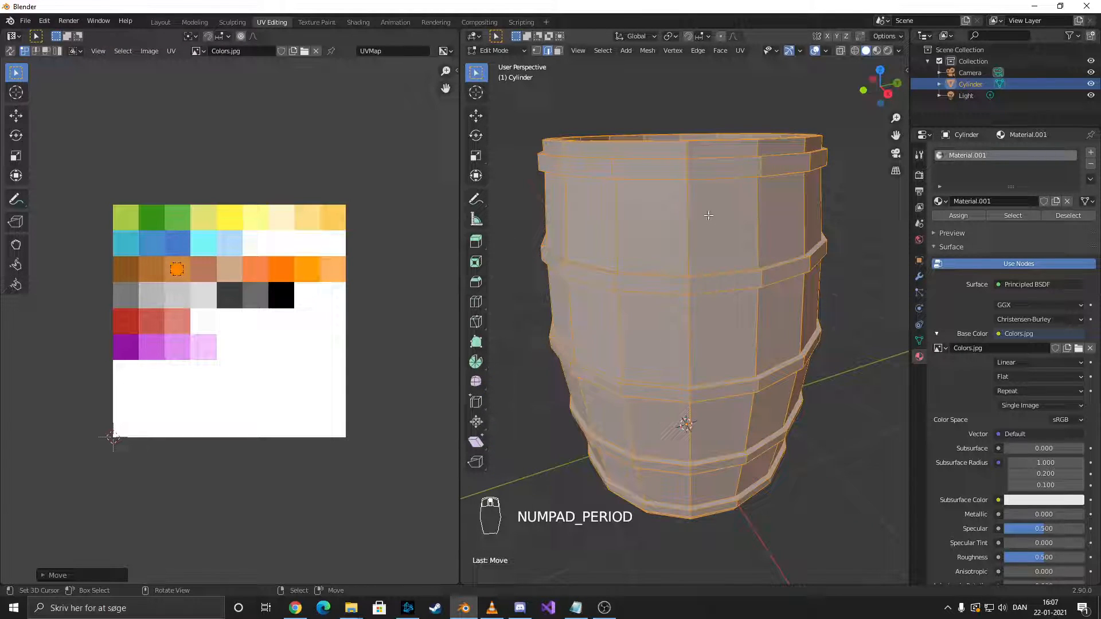
key(2)
key(3)
click(700, 176)
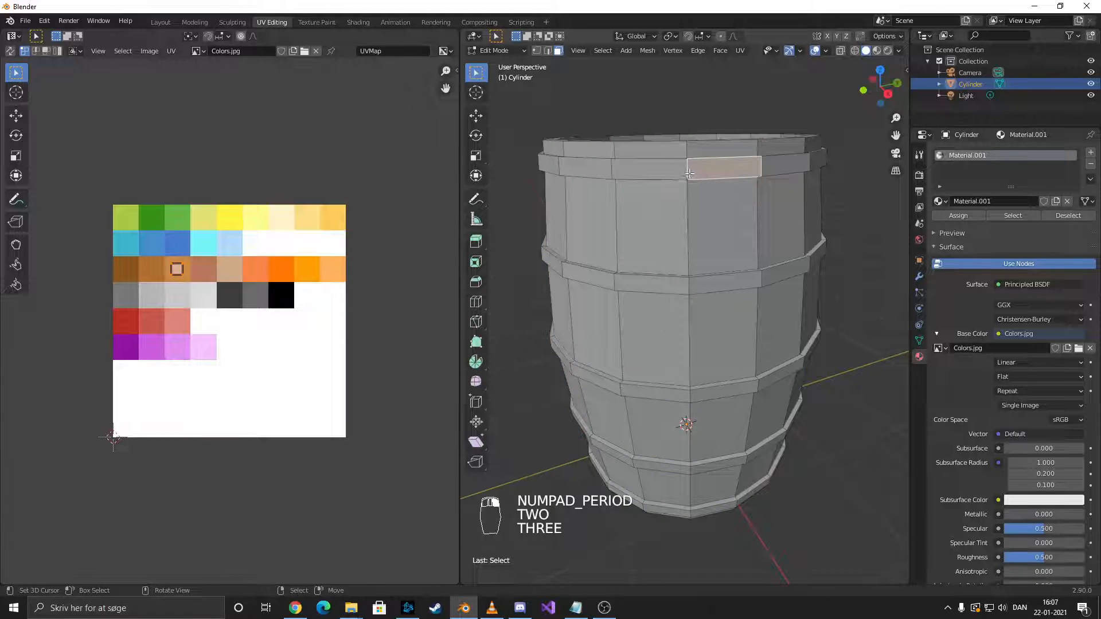
alt+click(685, 174)
alt+shift+click(690, 287)
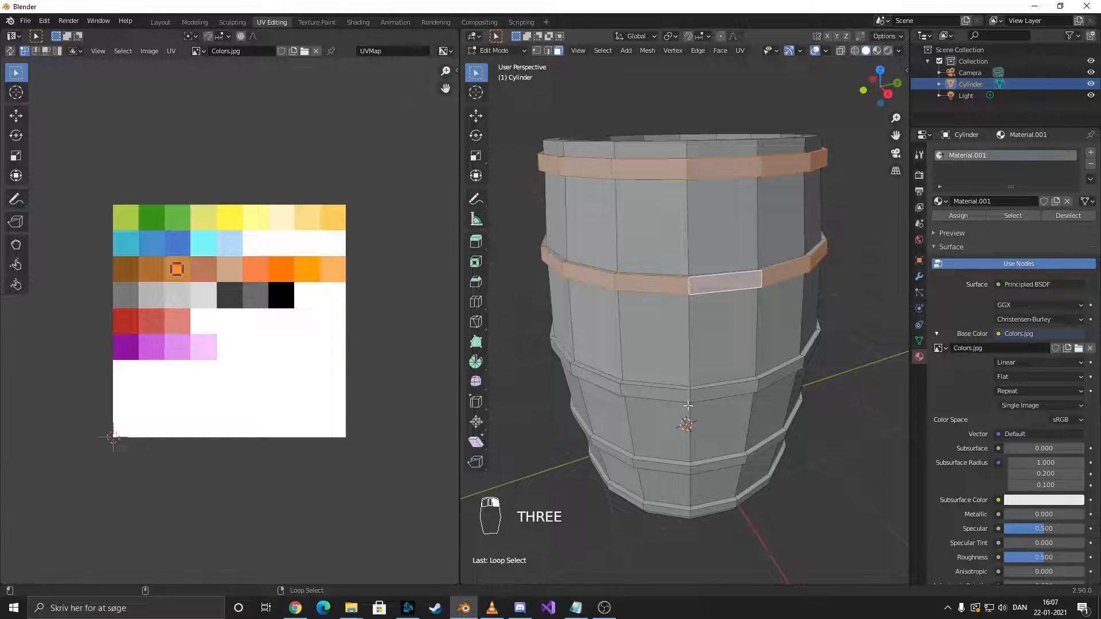
alt+shift+click(689, 395)
alt+shift+click(691, 470)
middle_drag(691, 470, 702, 392)
mouse_move(705, 332)
middle_down()
mouse_move(702, 293)
mouse_move(706, 339)
middle_up()
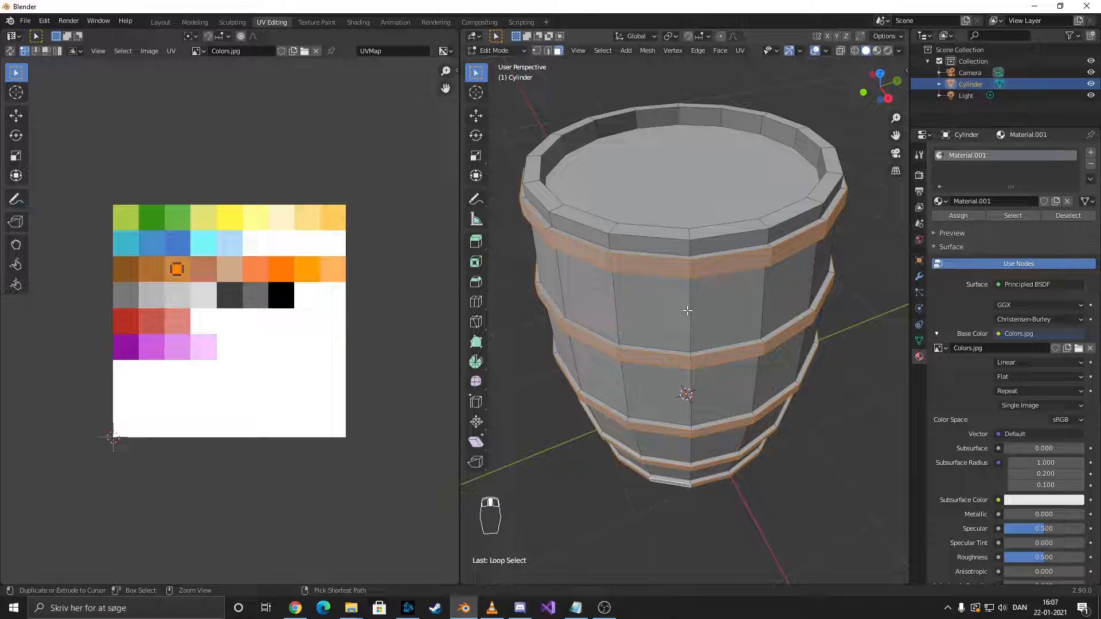
key(ctrl+KP_Add)
middle_drag(829, 324, 823, 278)
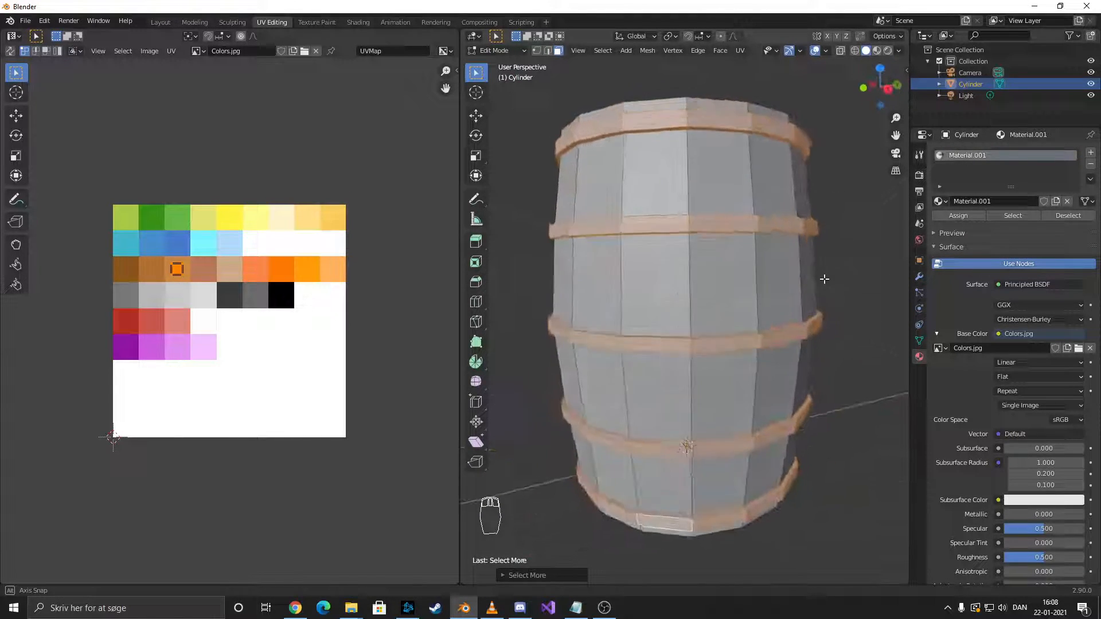
key(g)
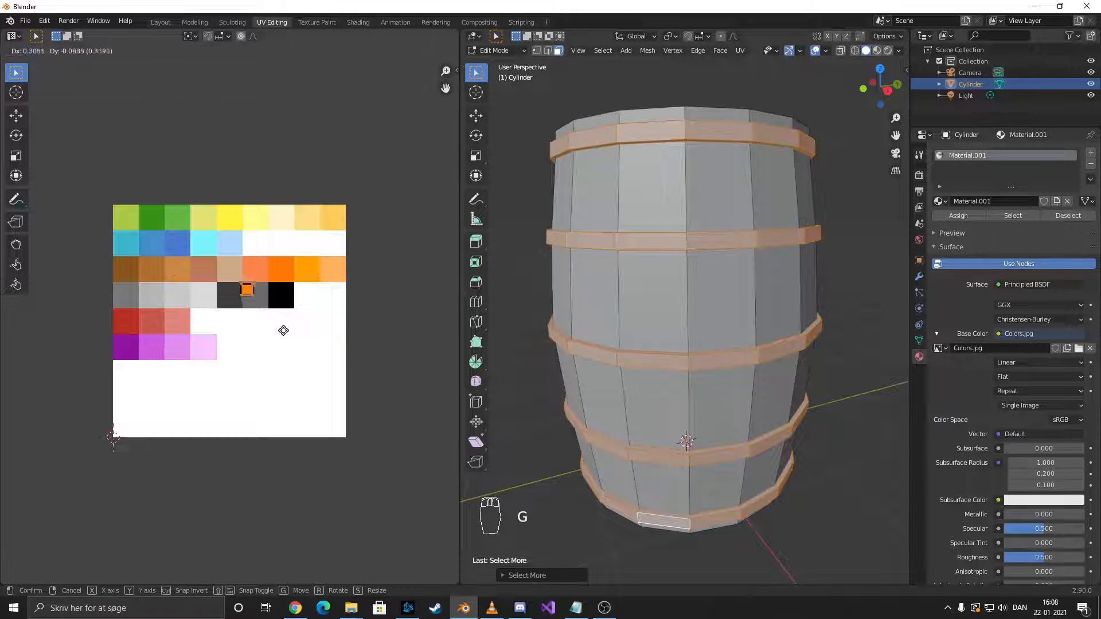
click(289, 336)
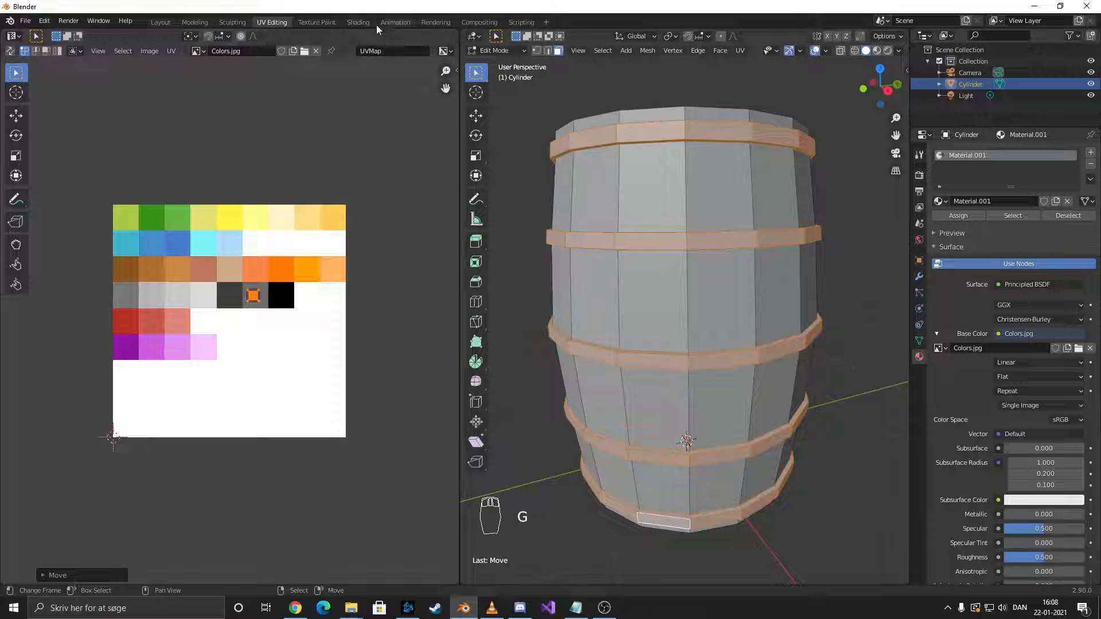
Switch to the Shading workspace to check the barrel's colors, render a test image, and close the render window
click(359, 22)
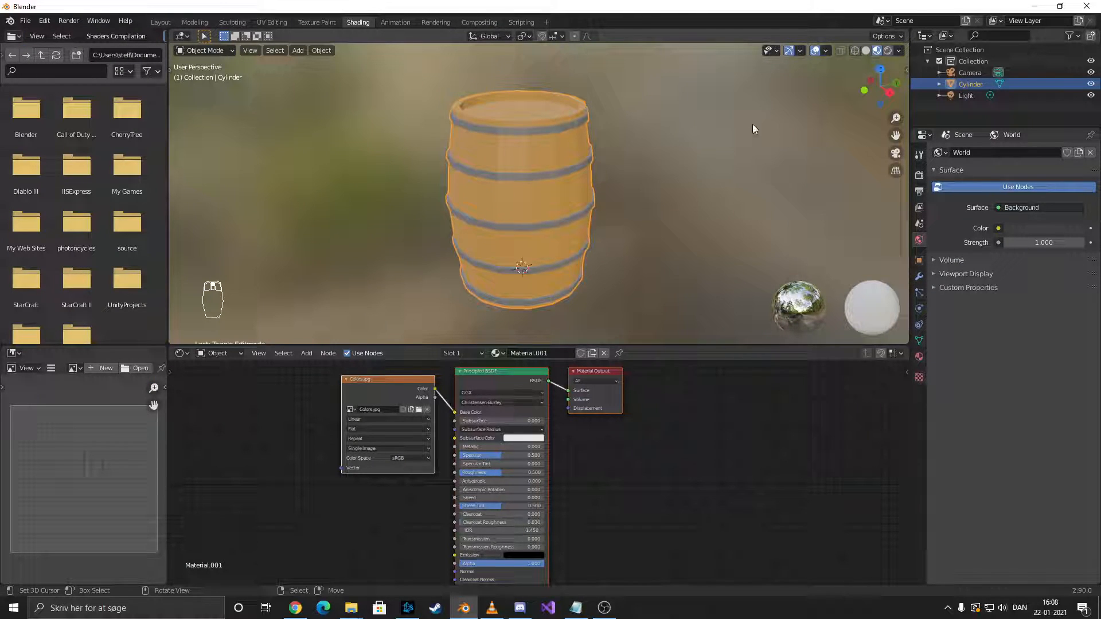
key(z)
mouse_move(642, 194)
middle_down()
mouse_move(688, 182)
mouse_move(713, 147)
mouse_move(668, 205)
mouse_move(663, 168)
mouse_move(654, 193)
mouse_move(649, 183)
middle_up()
key(F12)
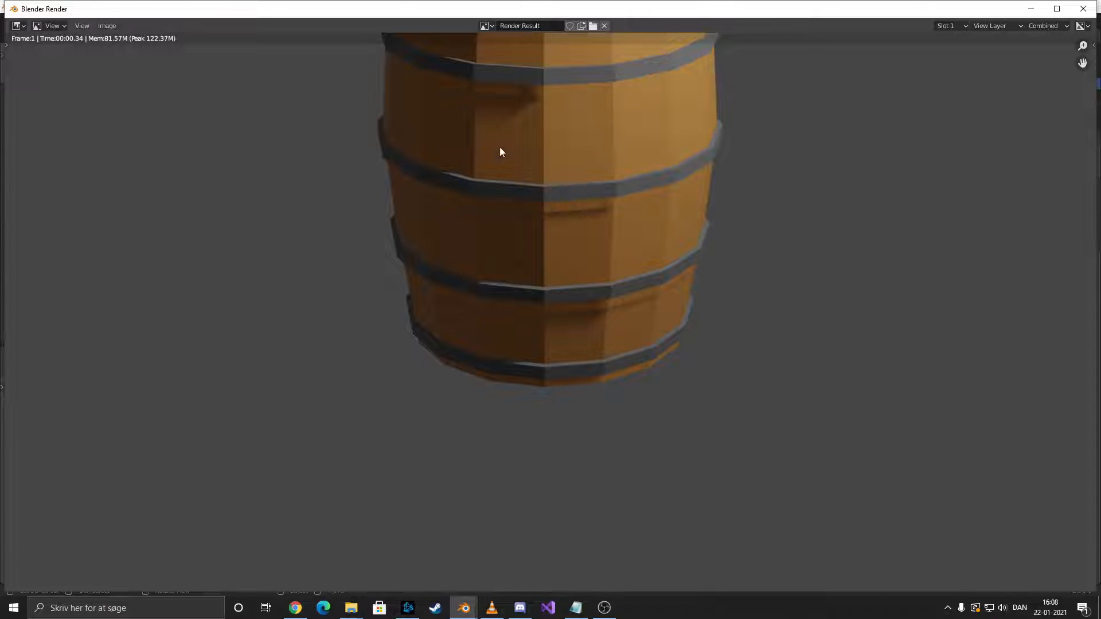
click(1085, 7)
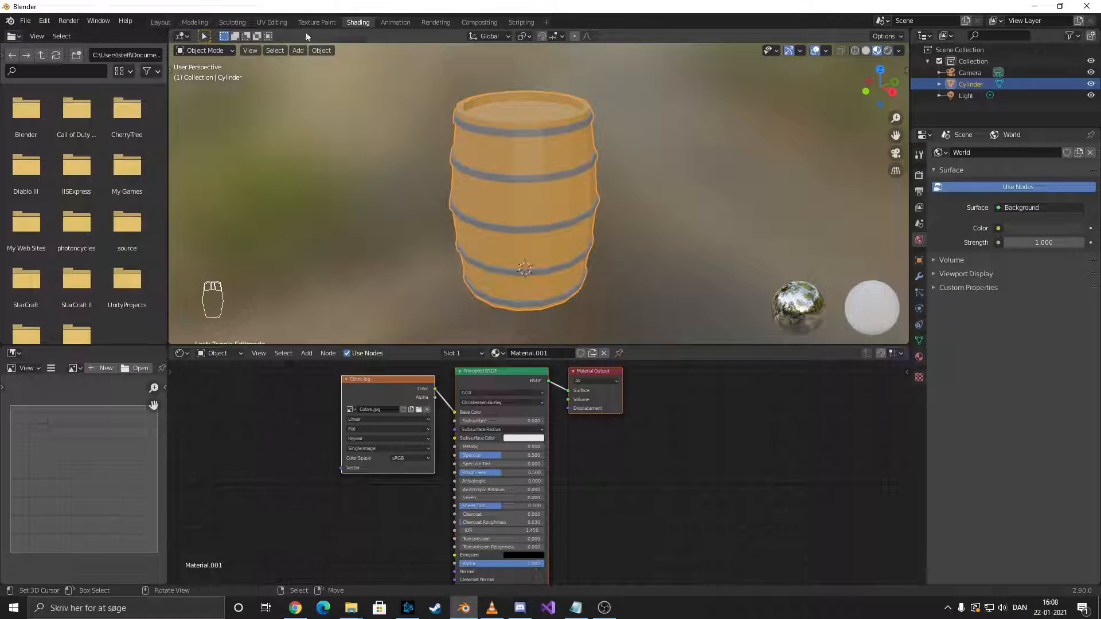
Switch to the Modeling workspace and lock the camera to the view
click(194, 21)
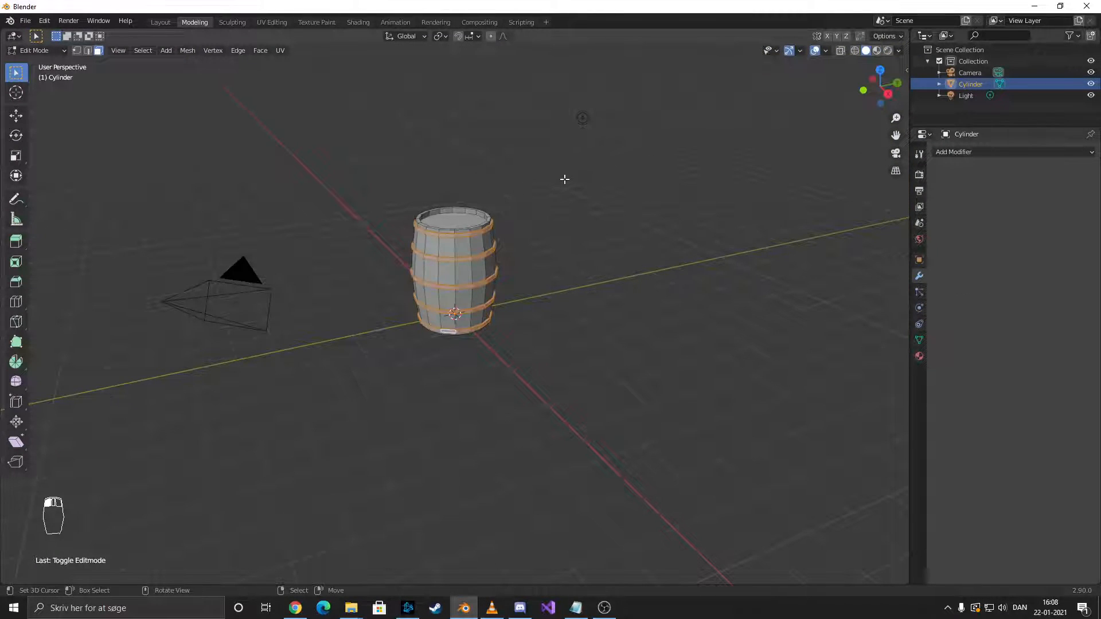
key(n)
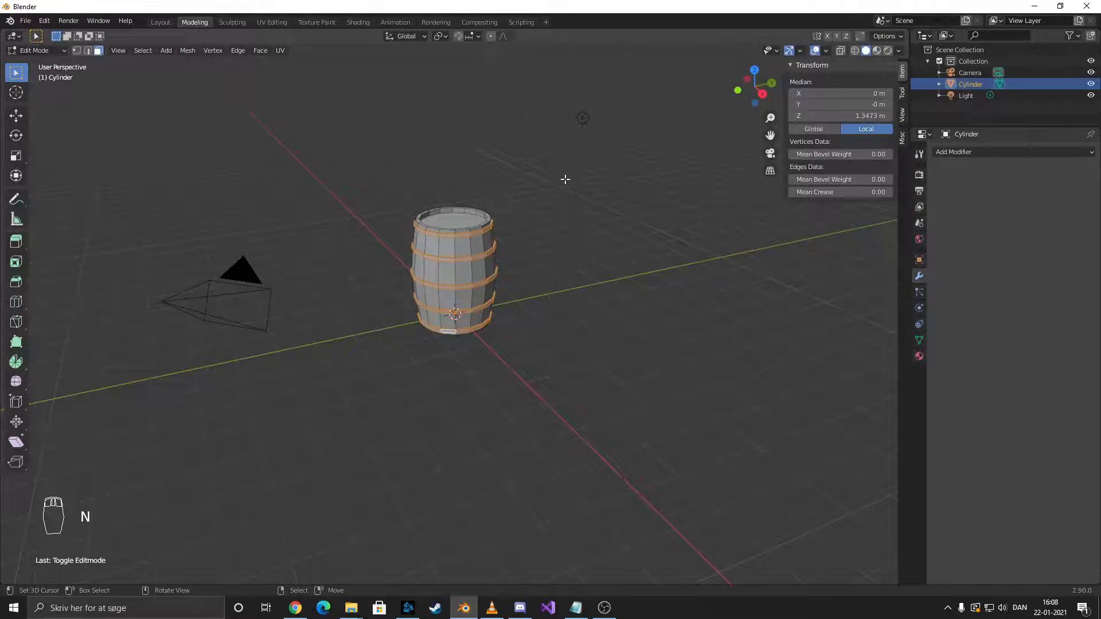
click(903, 115)
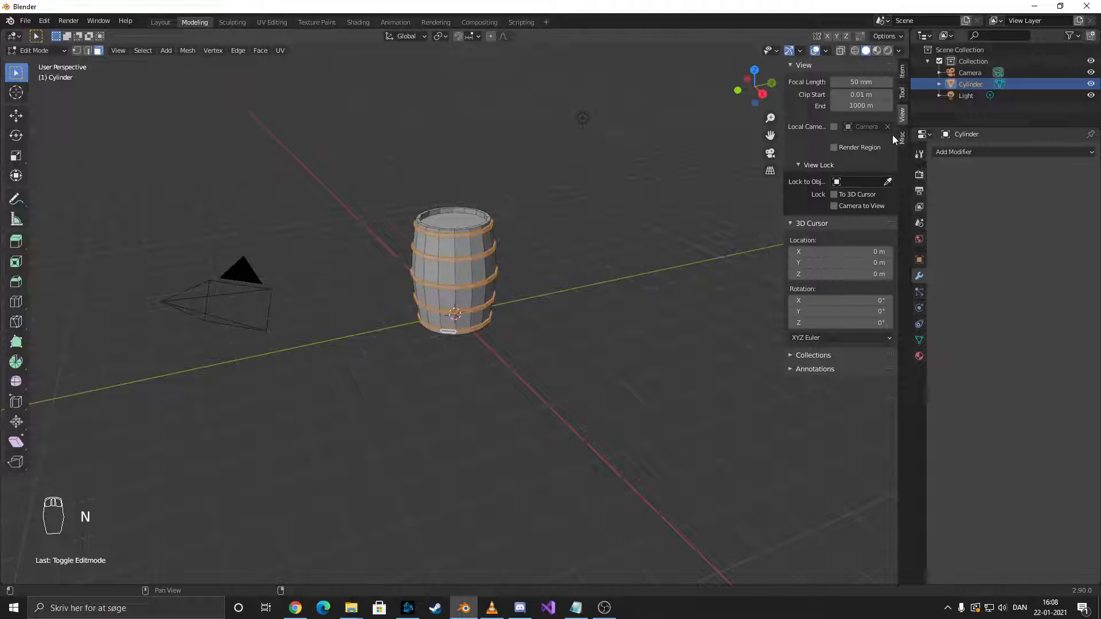
click(832, 205)
Frame the whole barrel from slightly above in the camera view and render the image
key(KP_0)
middle_drag(590, 233, 560, 278)
scroll(562, 284, up, 1)
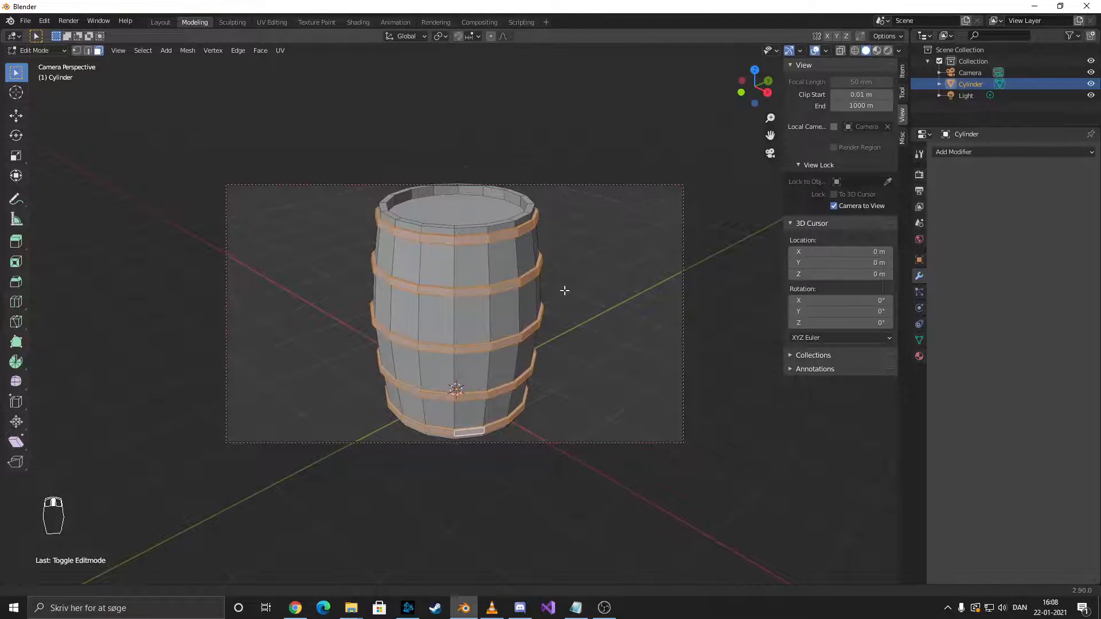
scroll(564, 291, down, 1)
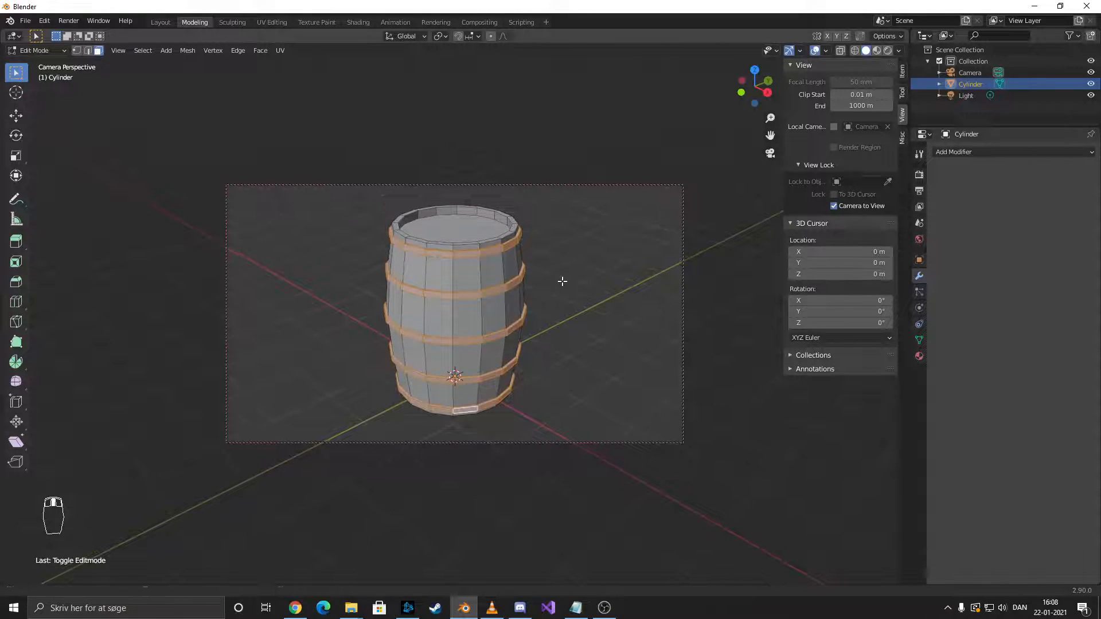
key(F12)
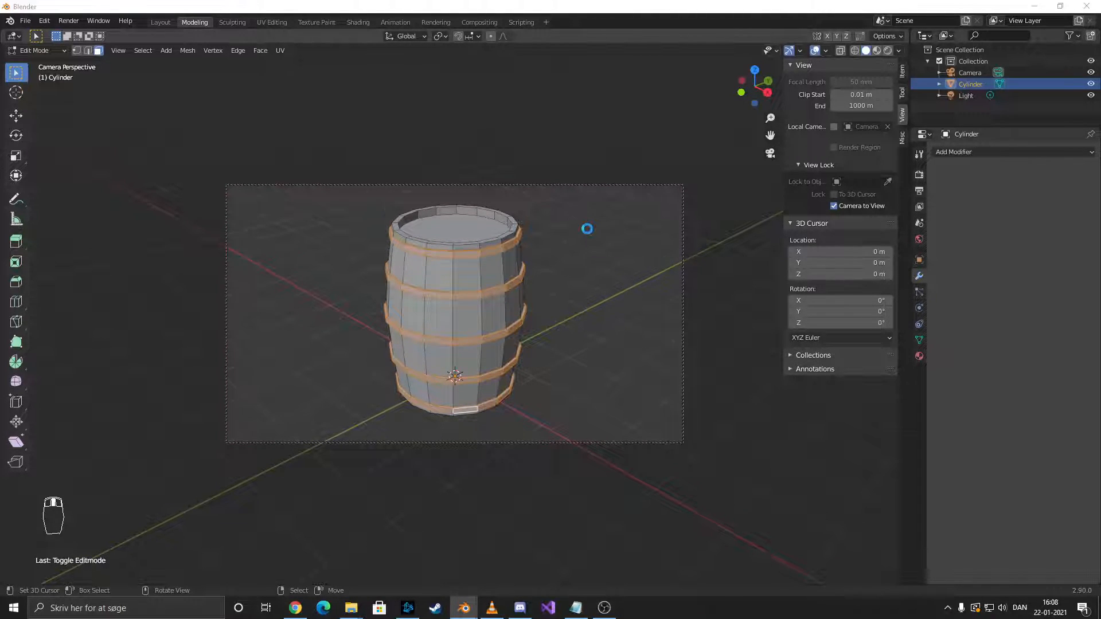